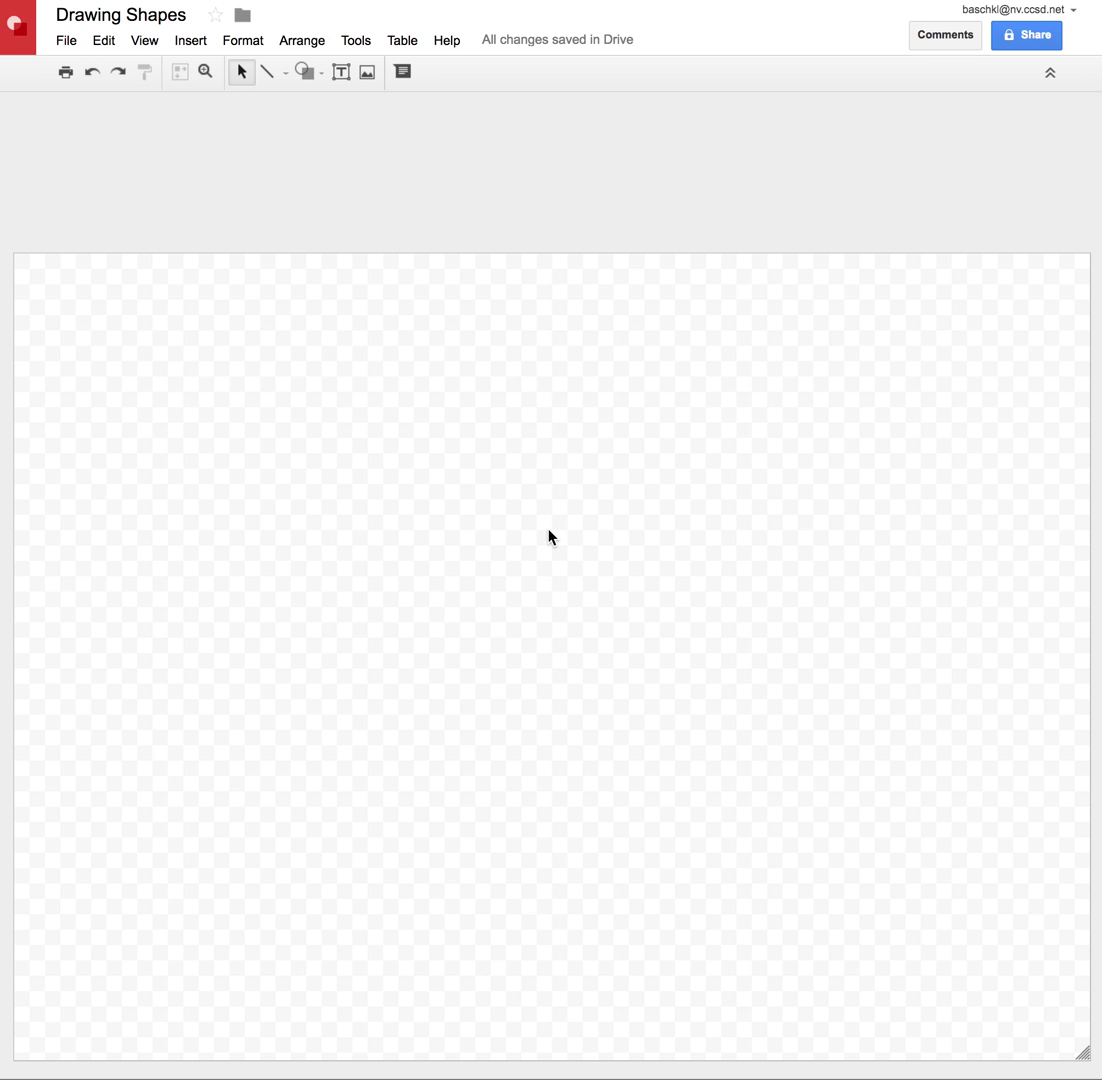
# Browse the Insert menu's lists and close them without adding anything.
pyautogui.click(191, 41)
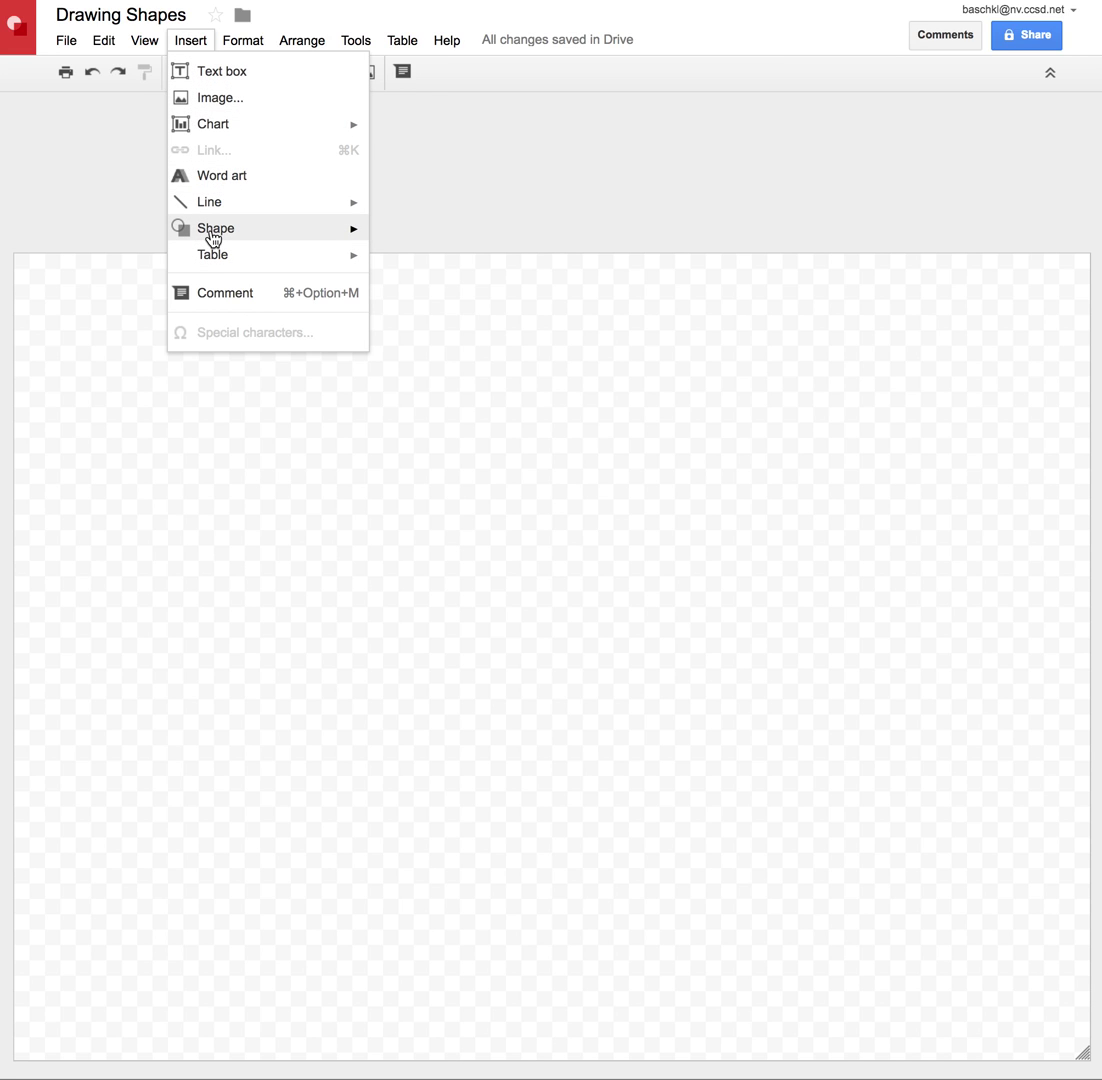
pyautogui.moveTo(212, 236)
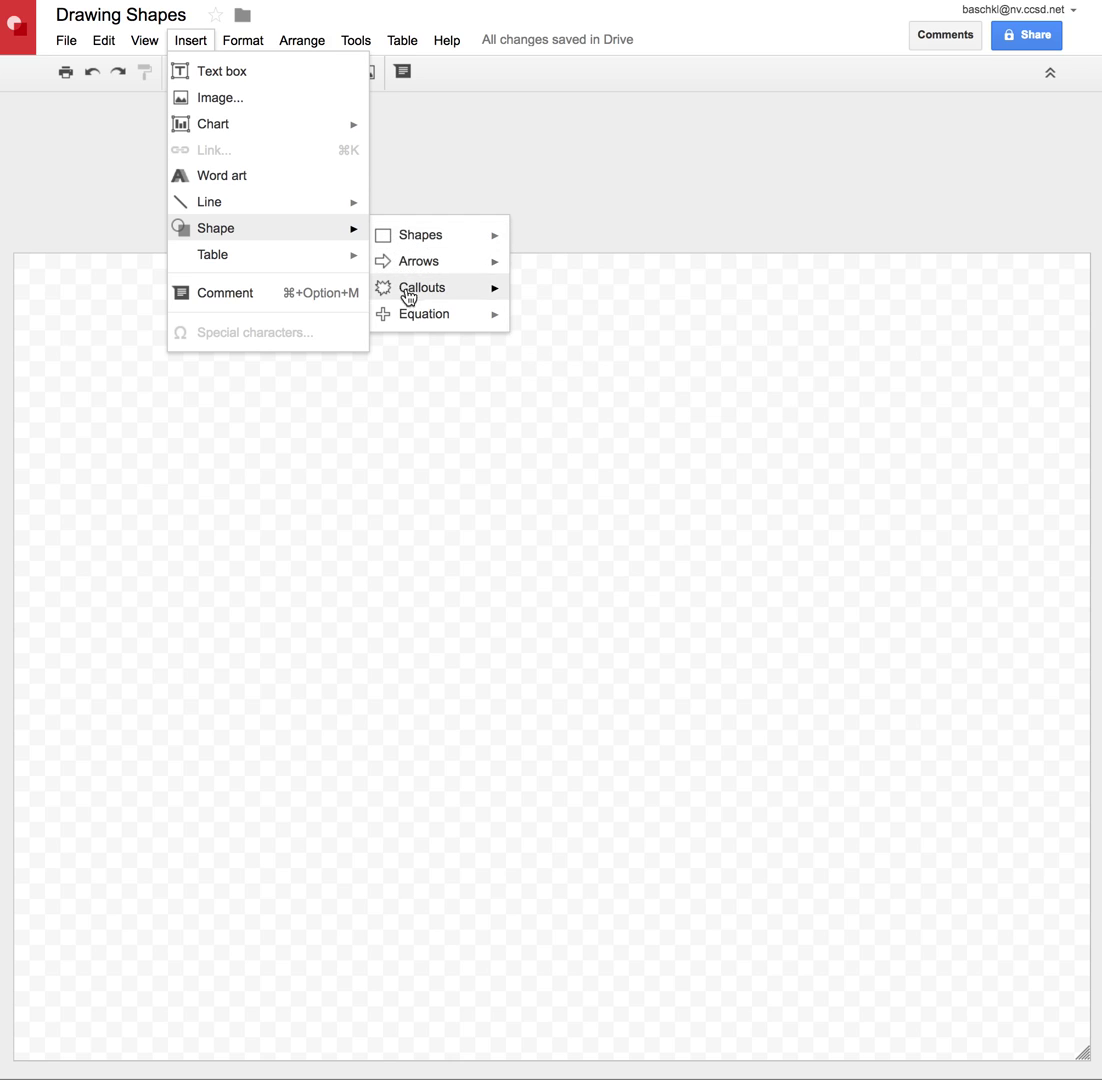
pyautogui.moveTo(408, 312)
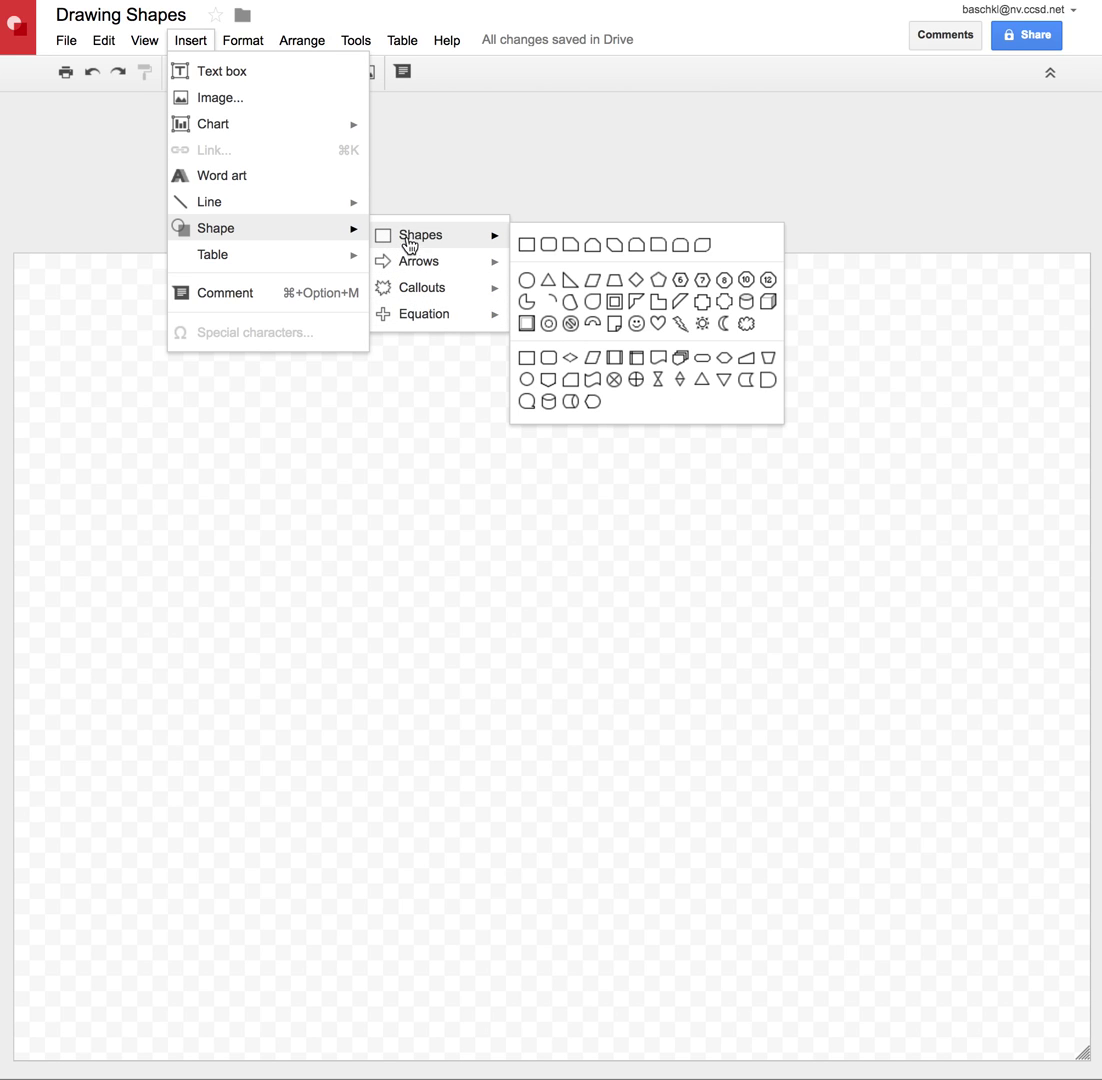
pyautogui.moveTo(410, 263)
pyautogui.click(513, 148)
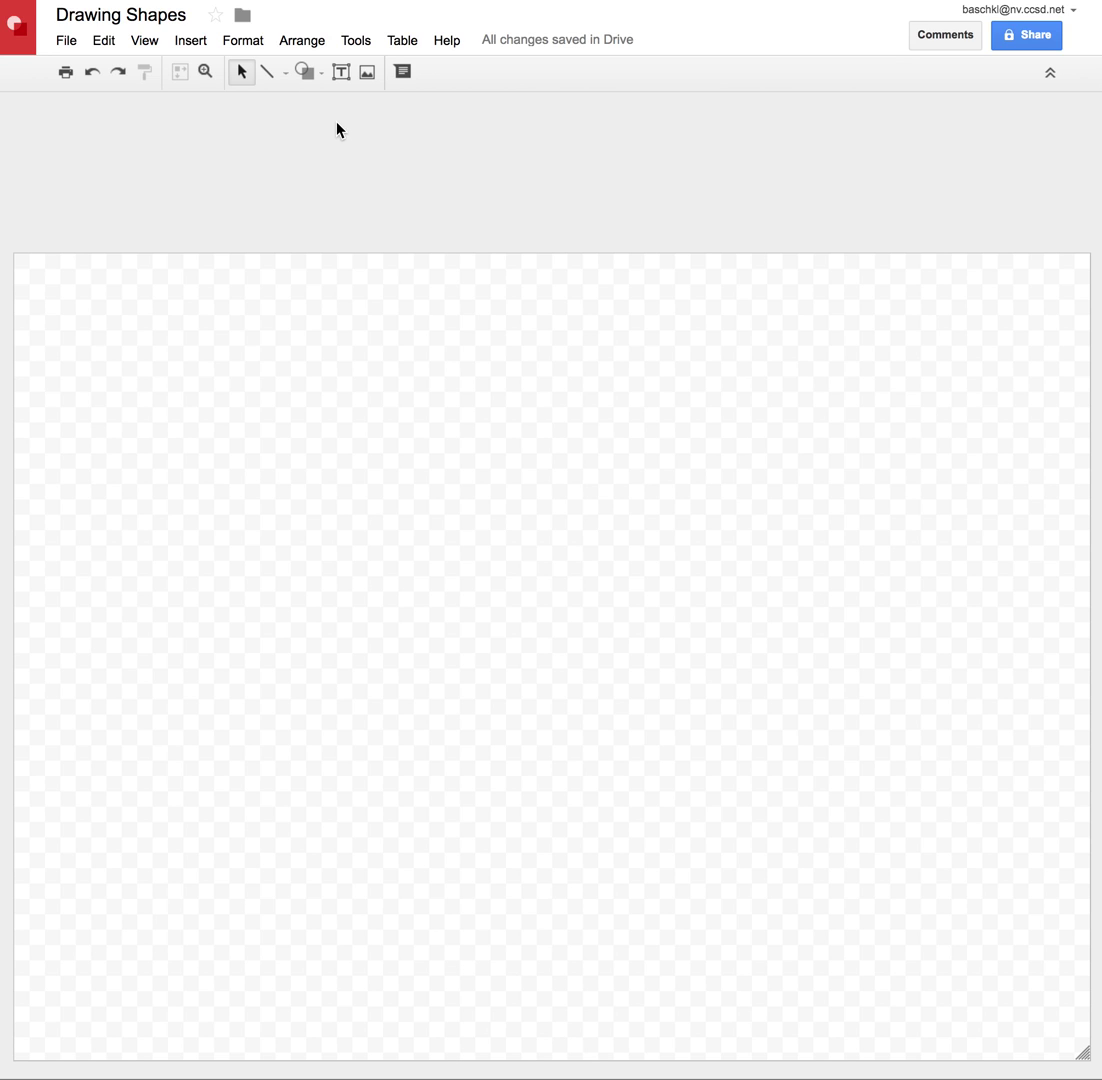
# Draw a rounded rectangle in the canvas's upper left and shrink it slightly from its corner.
pyautogui.click(306, 74)
pyautogui.moveTo(309, 117)
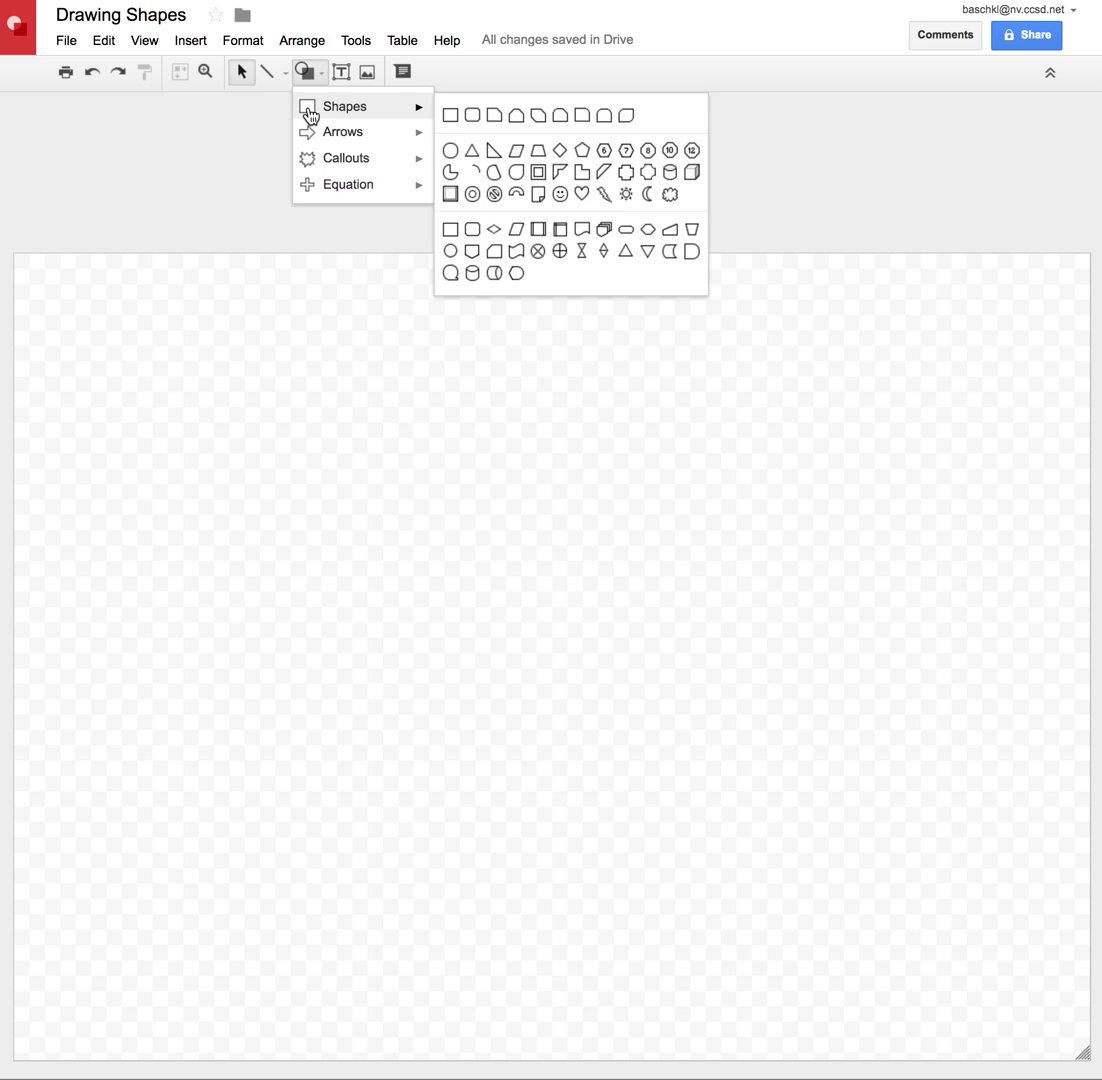
pyautogui.click(471, 116)
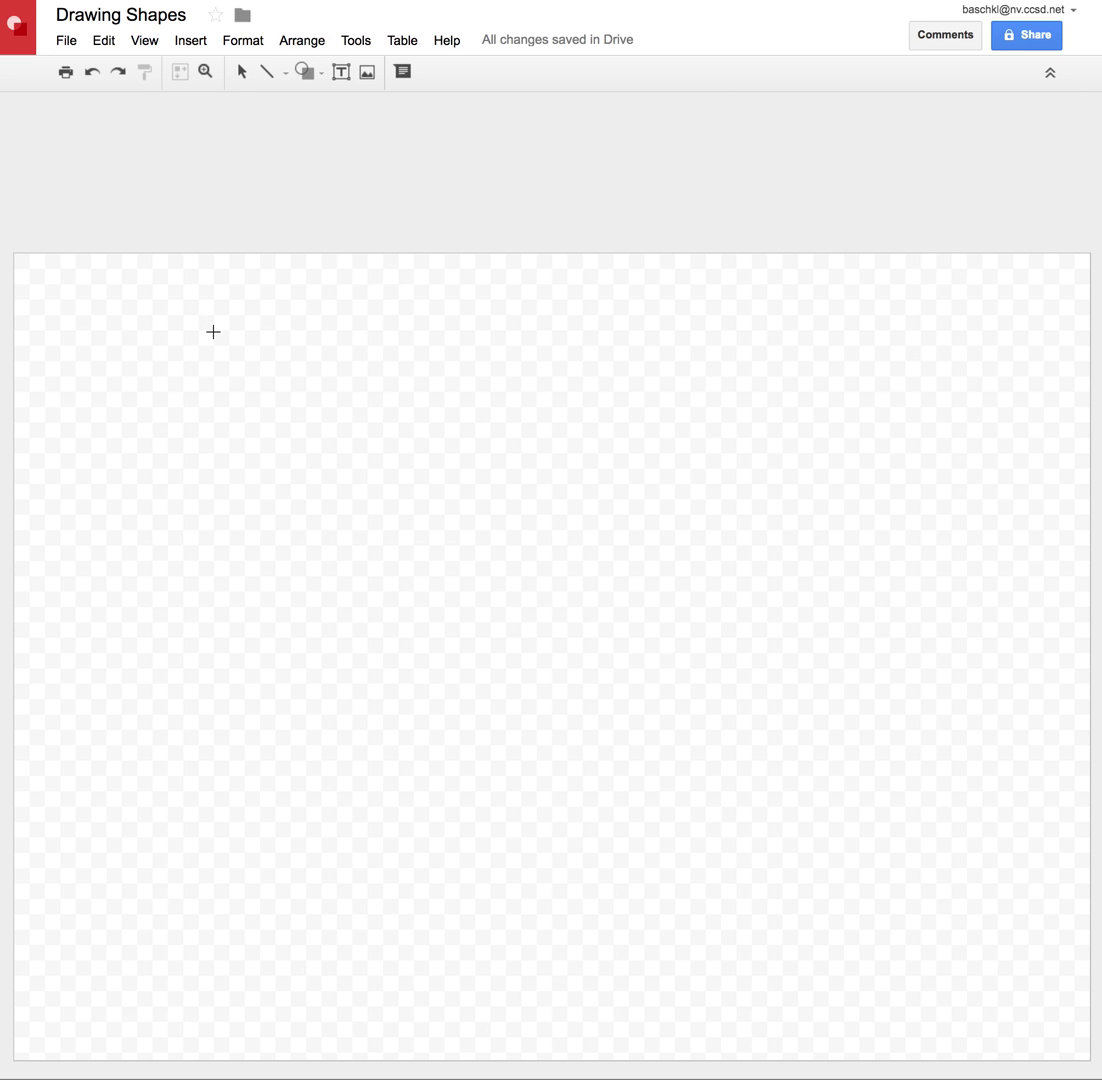
pyautogui.moveTo(213, 331)
pyautogui.mouseDown()
pyautogui.moveTo(524, 512)
pyautogui.moveTo(655, 554)
pyautogui.mouseUp()
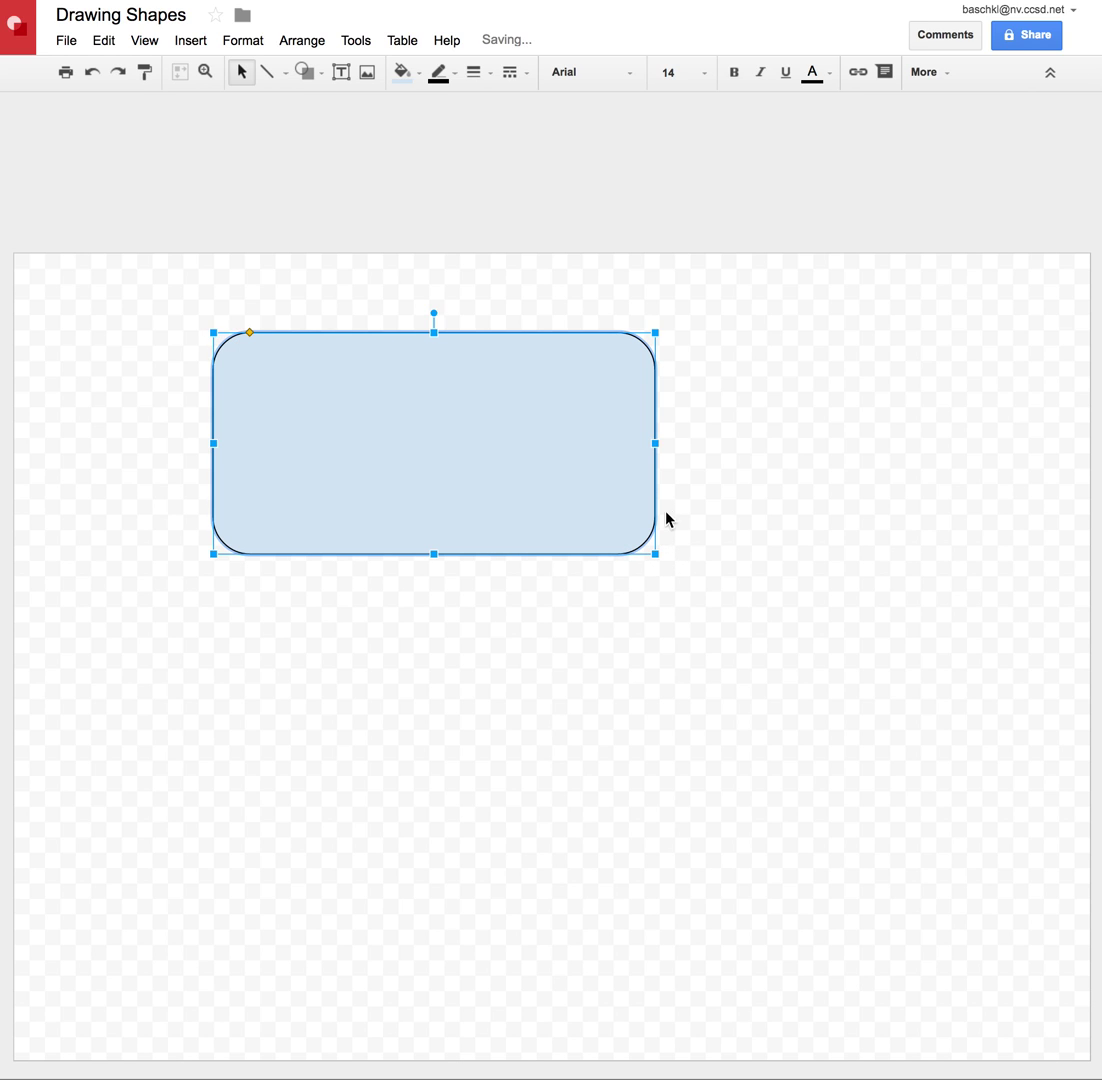
pyautogui.moveTo(655, 332); pyautogui.dragTo(621, 357)
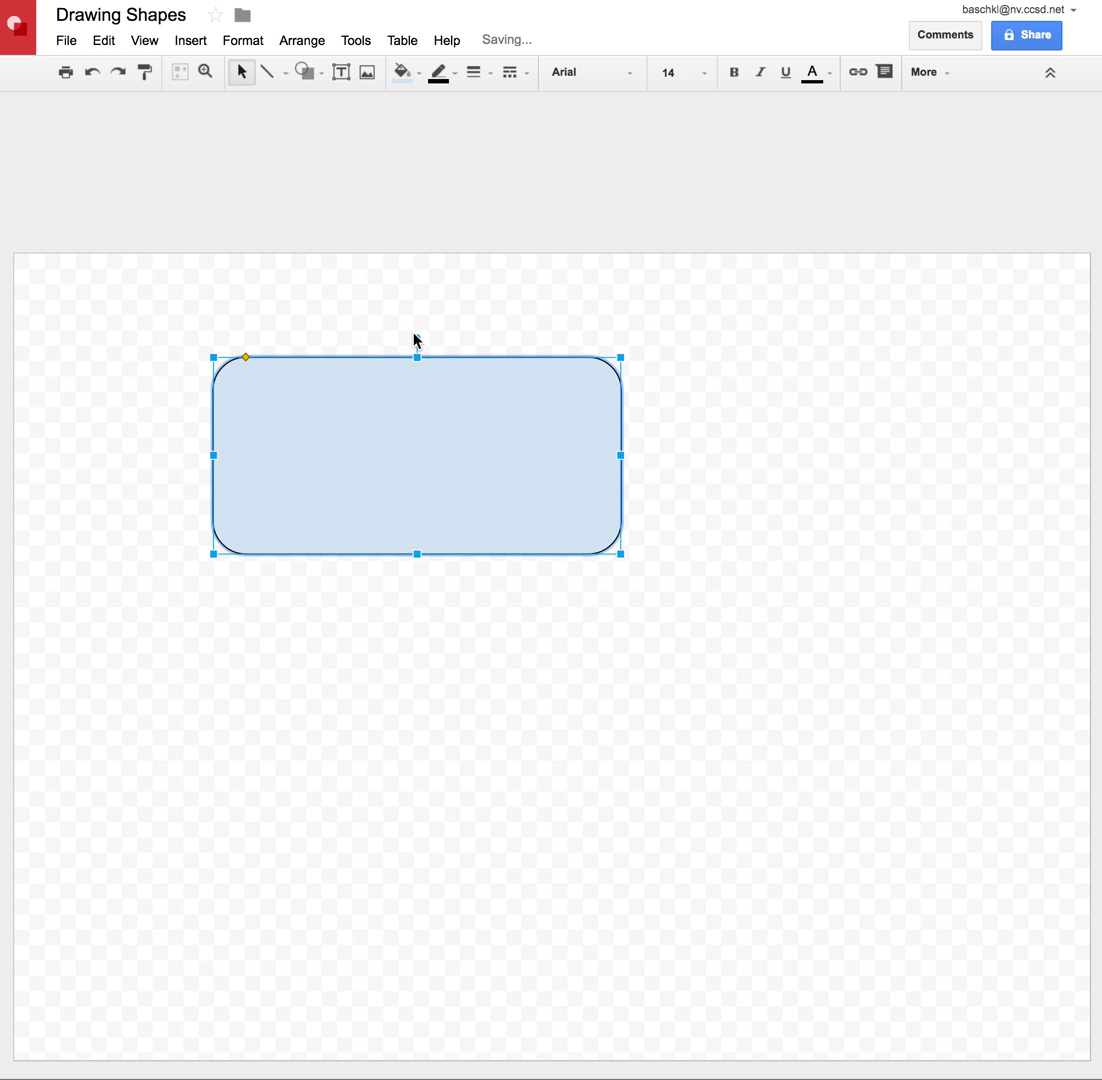
pyautogui.moveTo(417, 337)
pyautogui.mouseDown()
pyautogui.moveTo(472, 337)
pyautogui.moveTo(417, 330)
pyautogui.mouseUp()
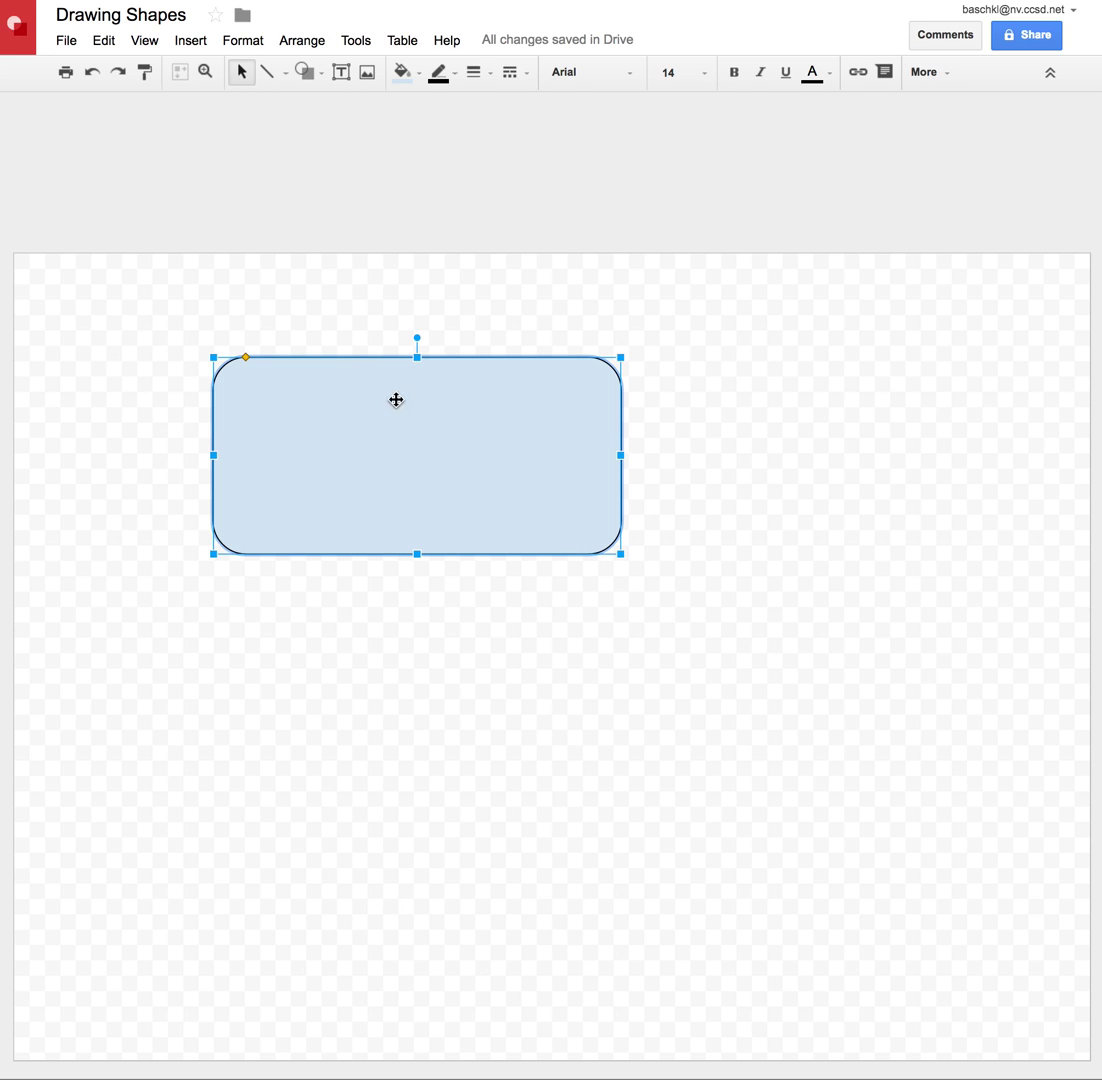
# Fill the rounded rectangle purple and give it a green outline.
pyautogui.click(404, 73)
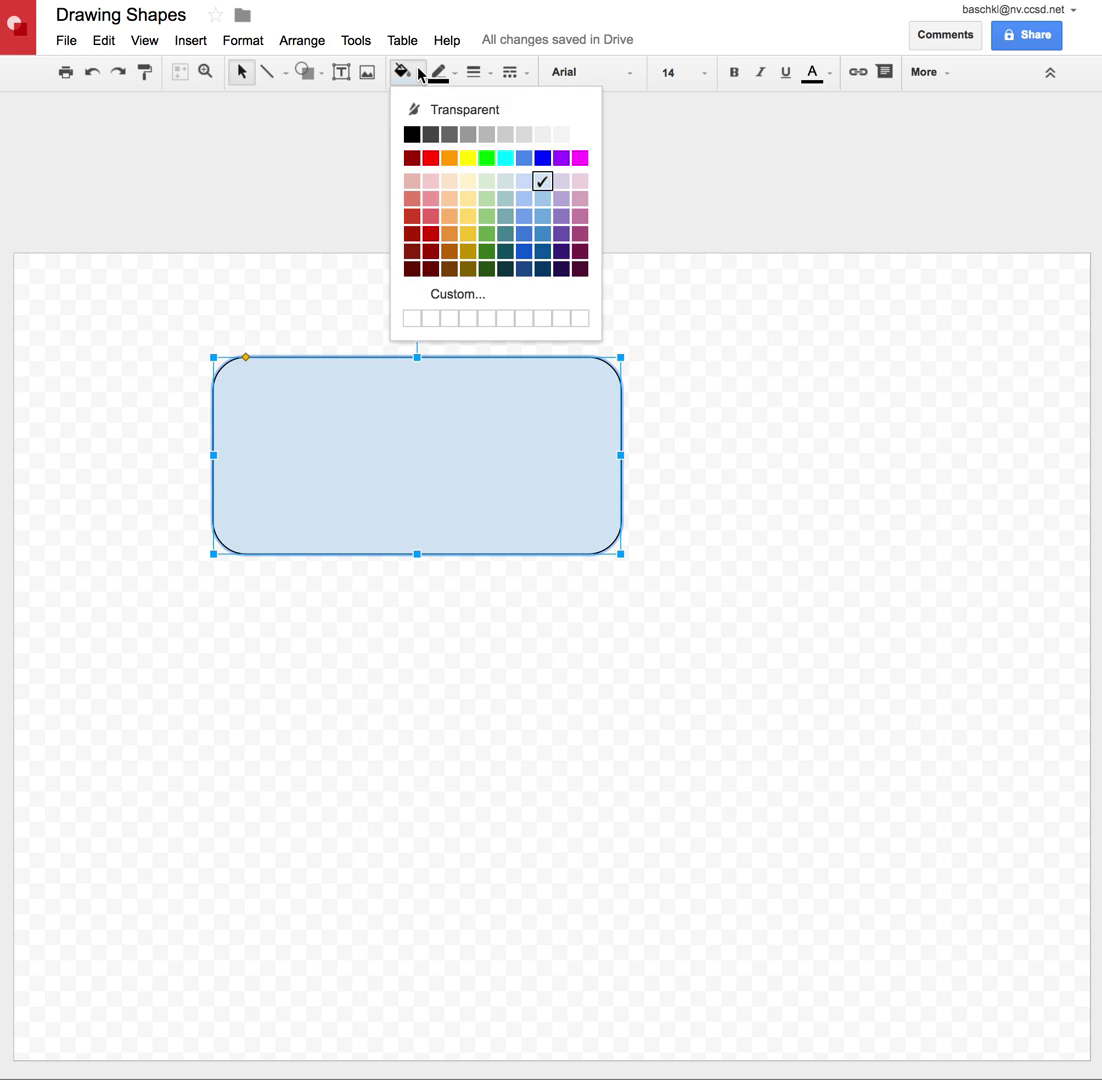
pyautogui.click(561, 158)
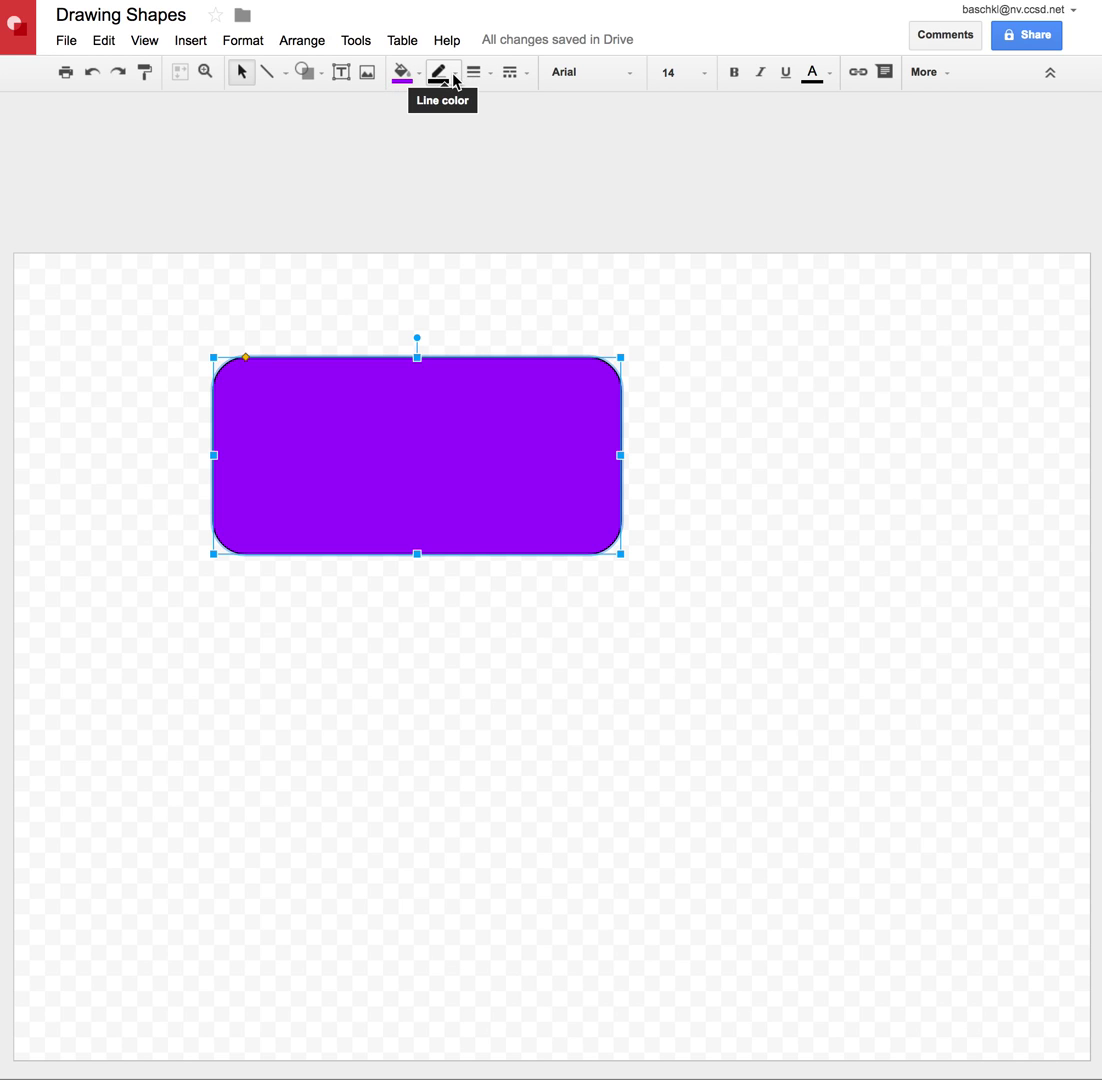
pyautogui.click(453, 78)
pyautogui.click(520, 157)
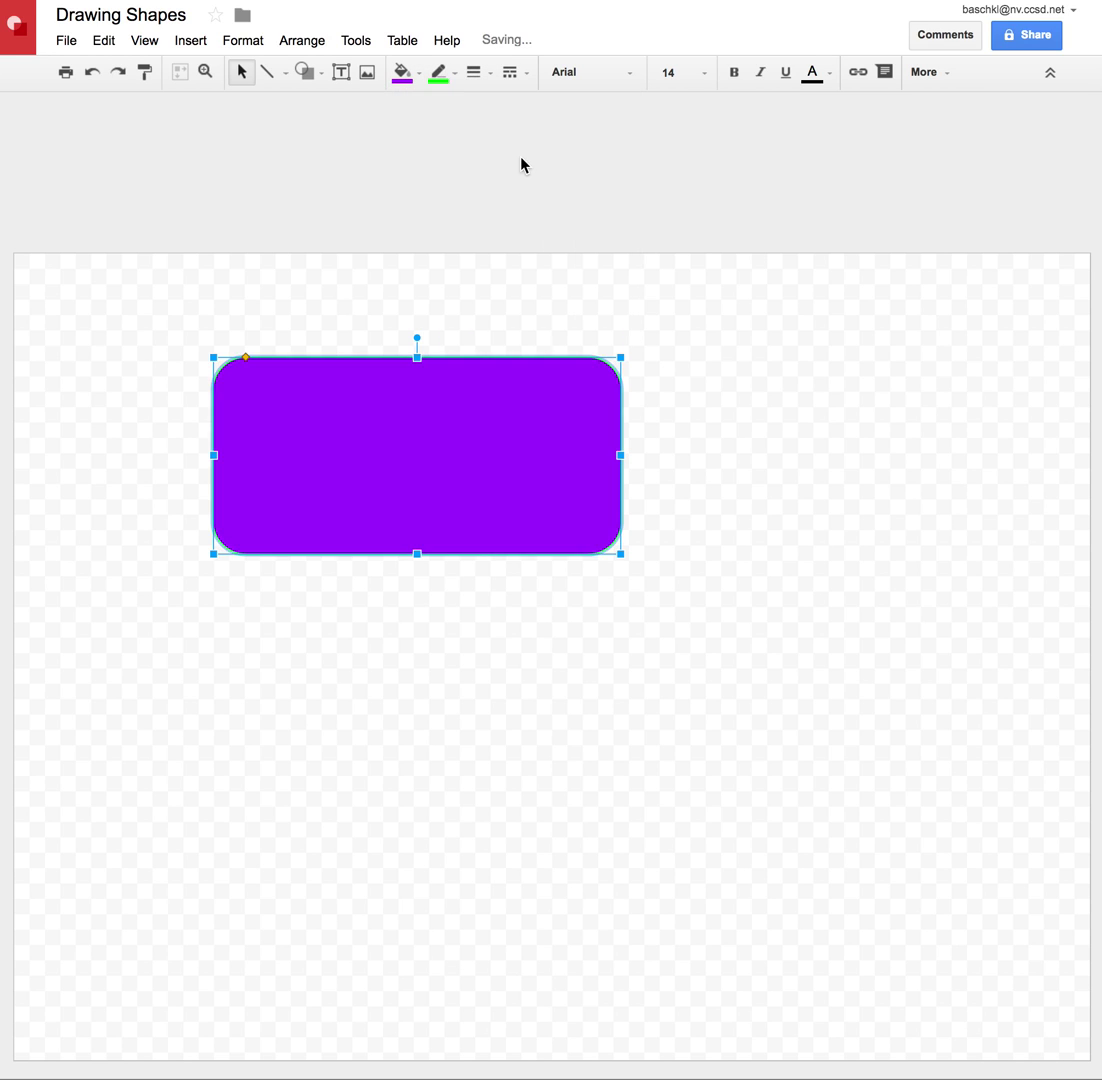
pyautogui.click(182, 307)
# Thicken the rectangle's green outline to 3px.
pyautogui.click(245, 391)
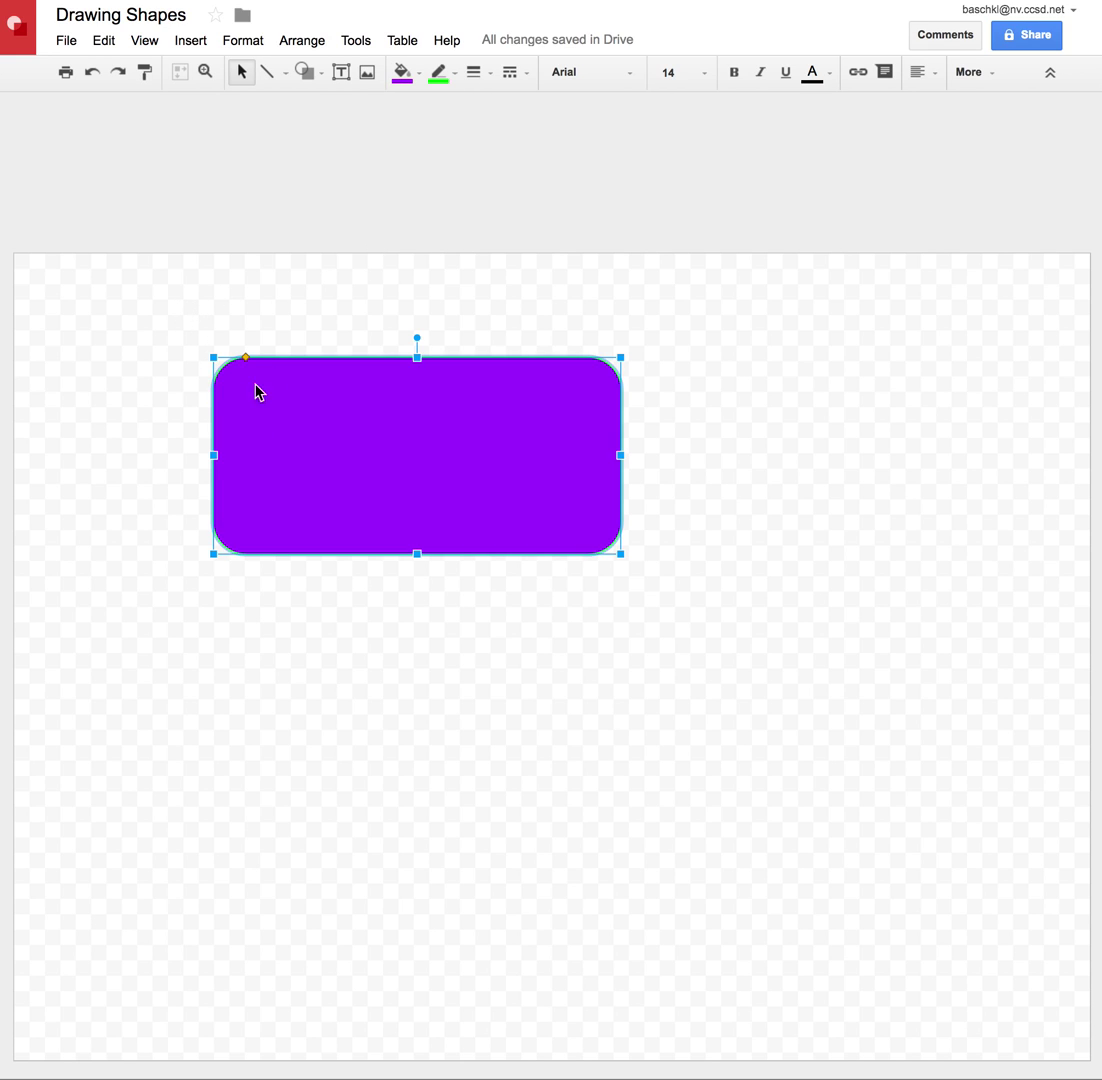
pyautogui.click(480, 75)
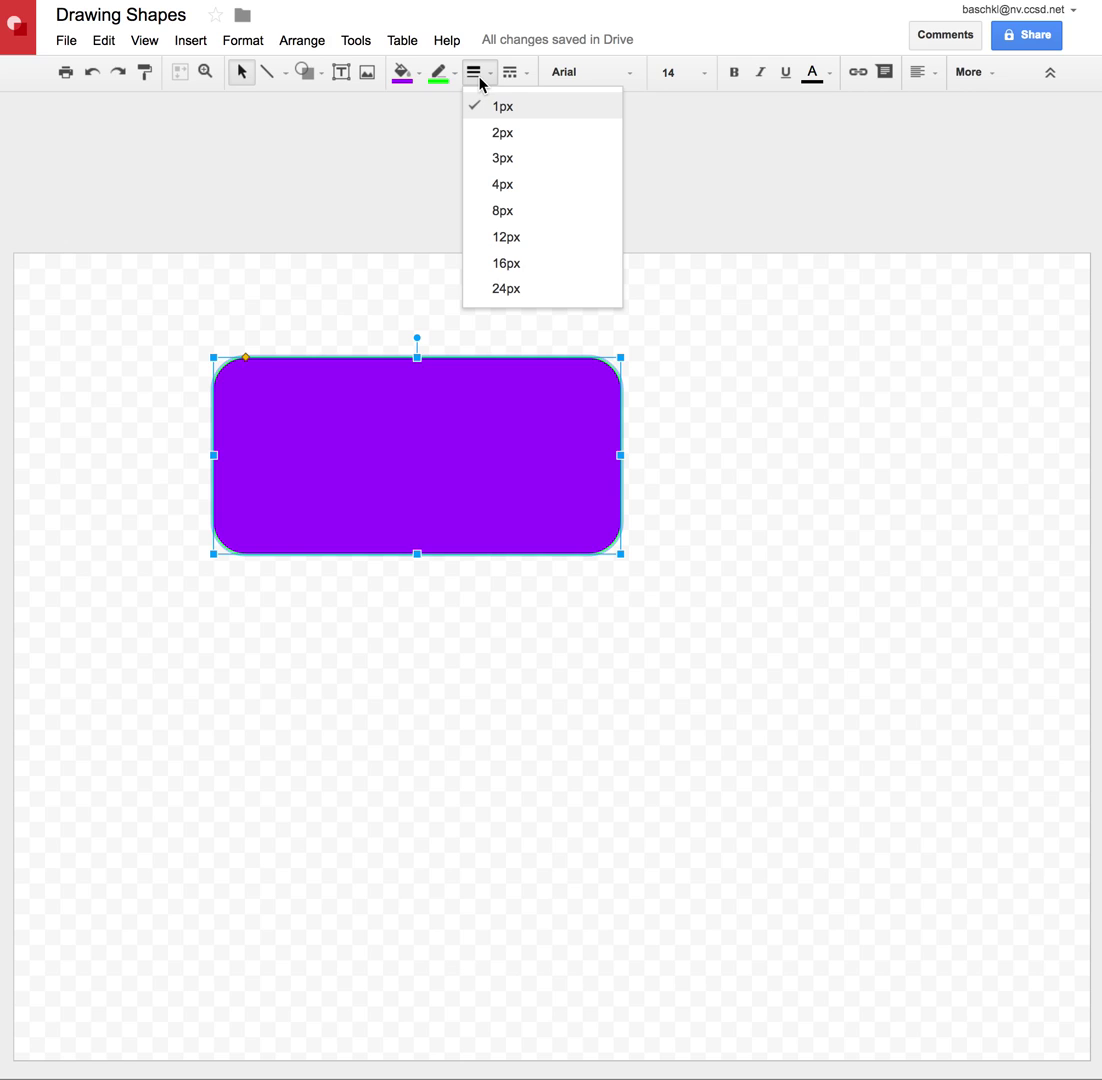
pyautogui.click(490, 166)
pyautogui.click(145, 425)
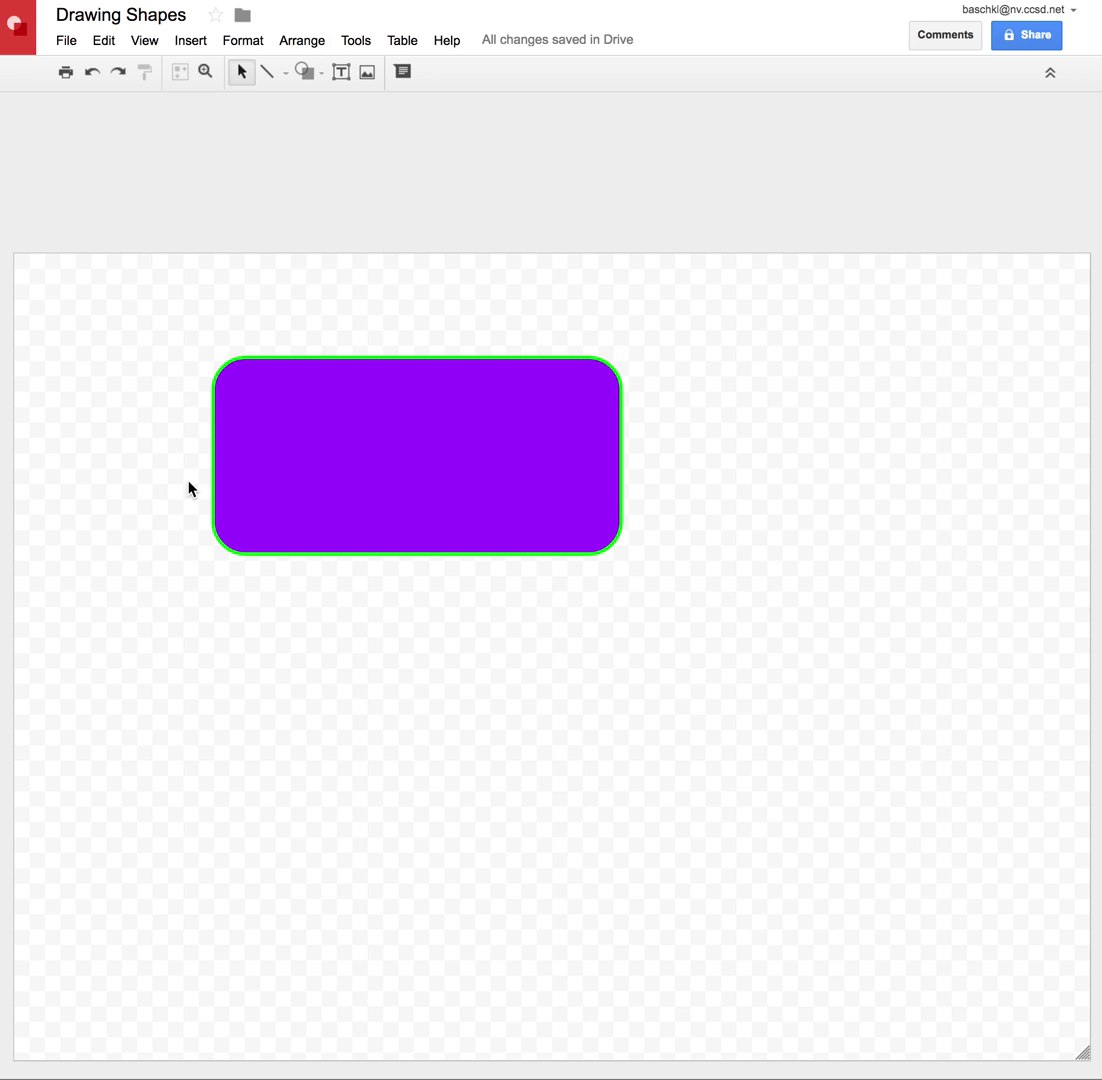
# Type 'Having your eyes level with the screen is an example of good ergonomics.' inside the rectangle.
pyautogui.doubleClick(349, 480)
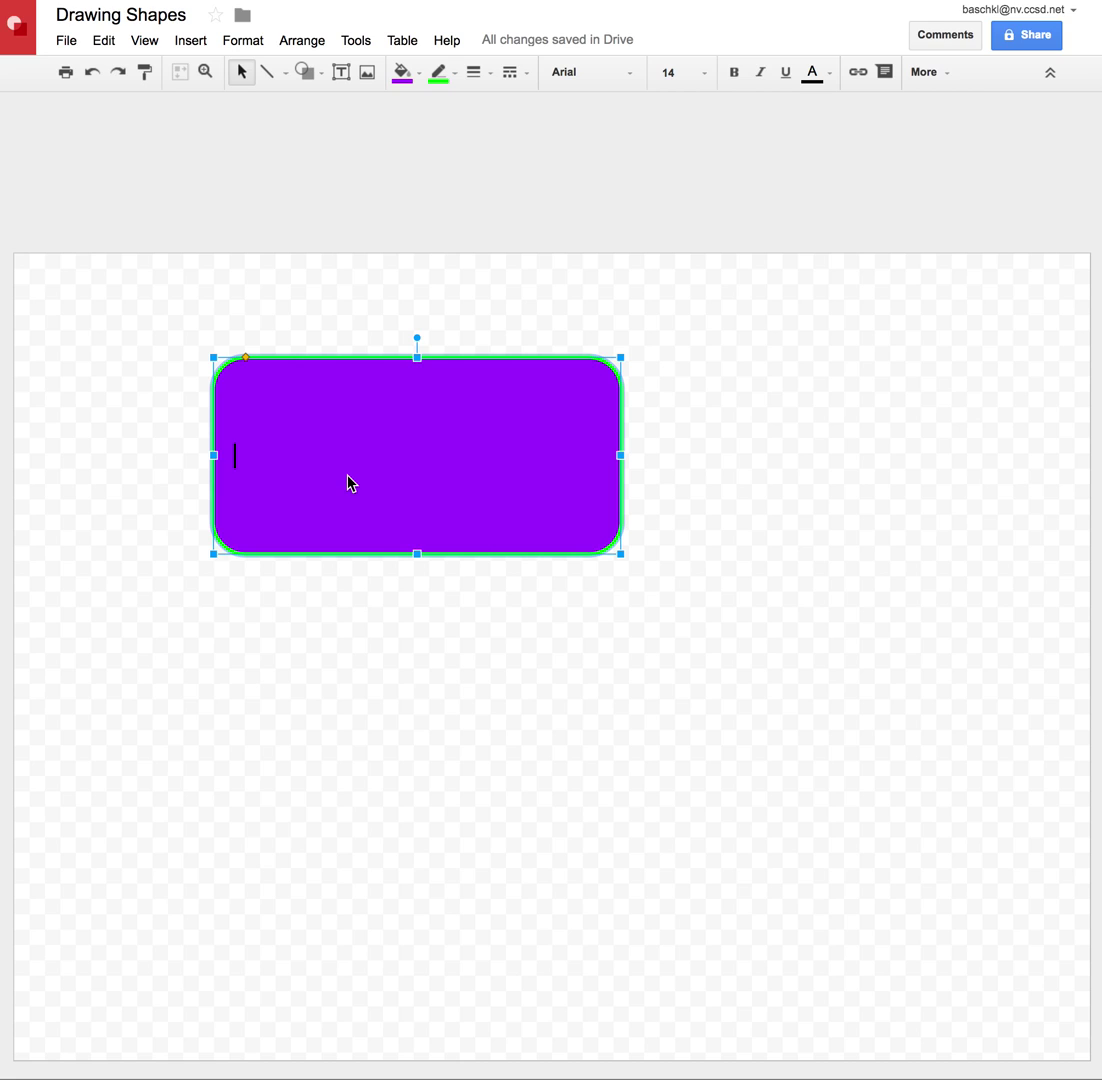
pyautogui.write('Having ')
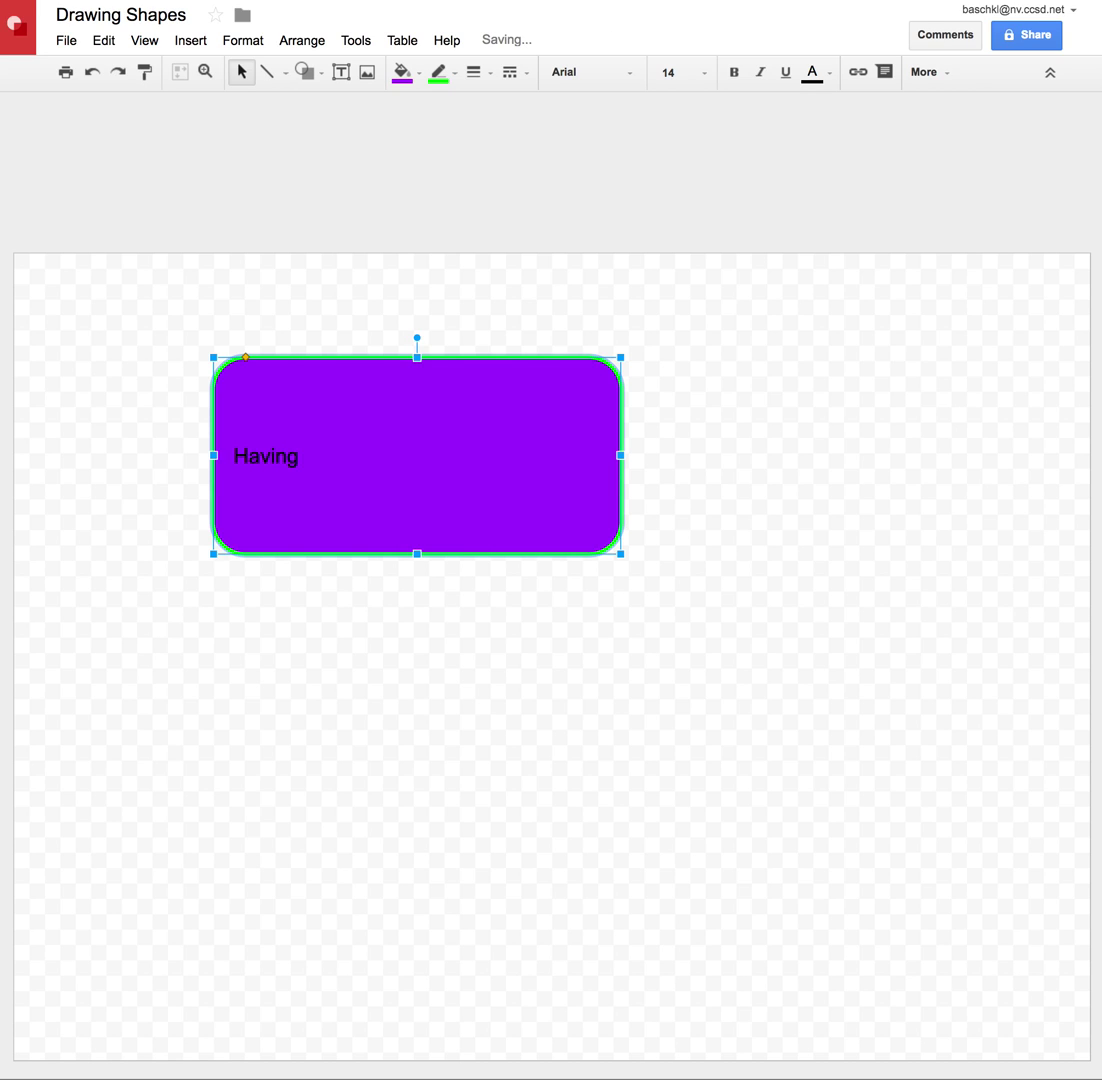
pyautogui.write('your eyes level wi')
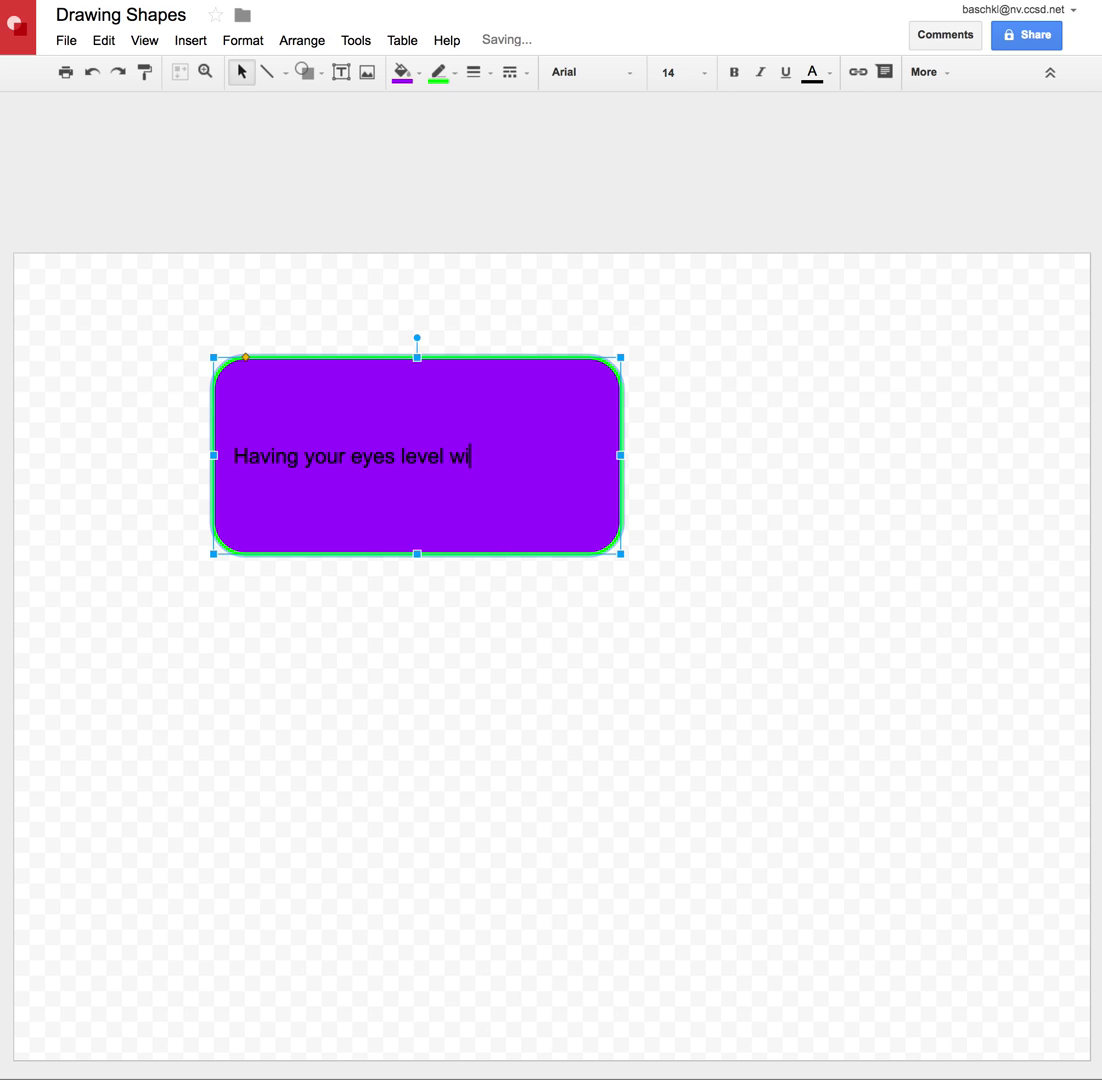
pyautogui.write('th the screen ')
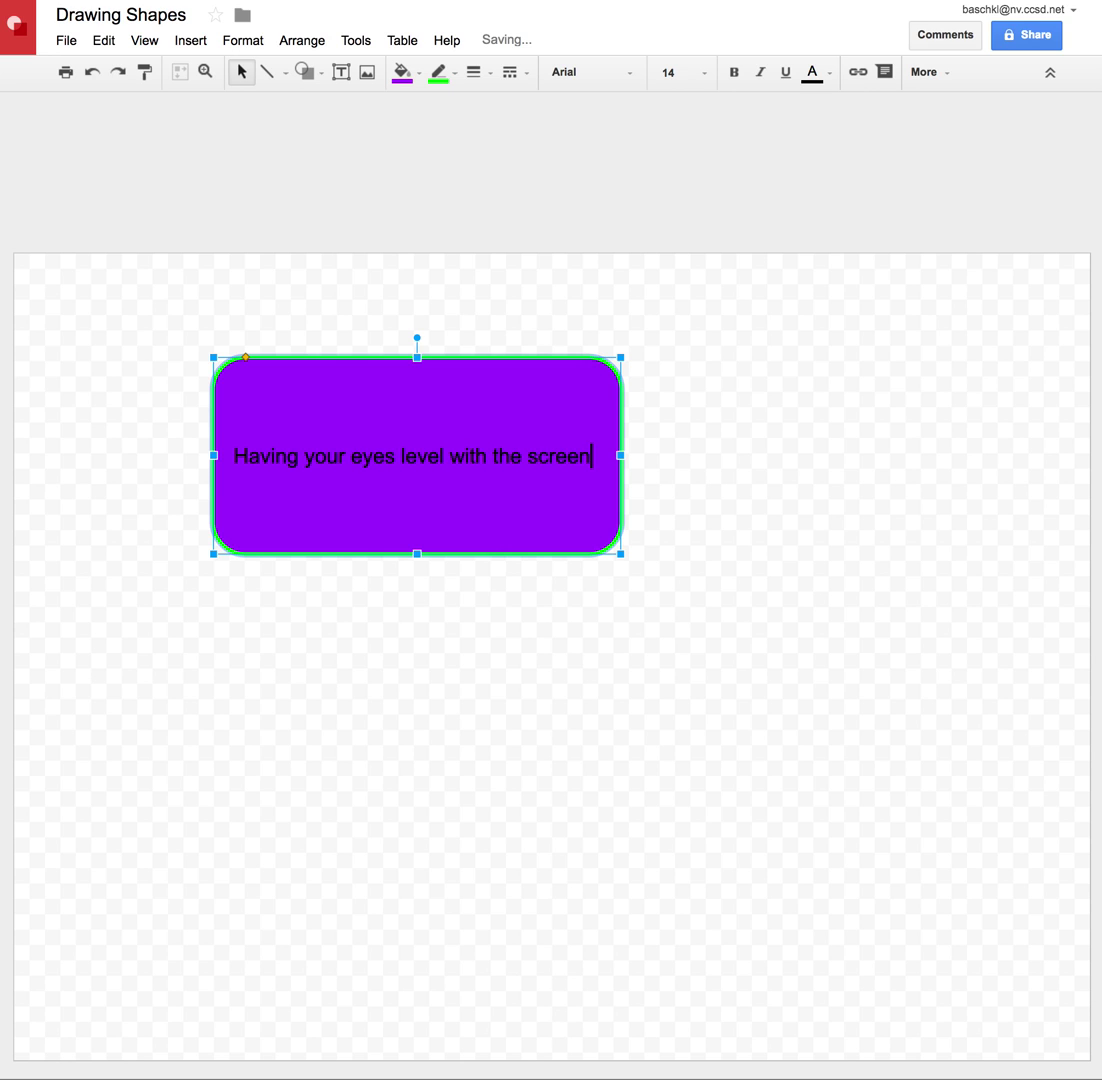
pyautogui.write('is a')
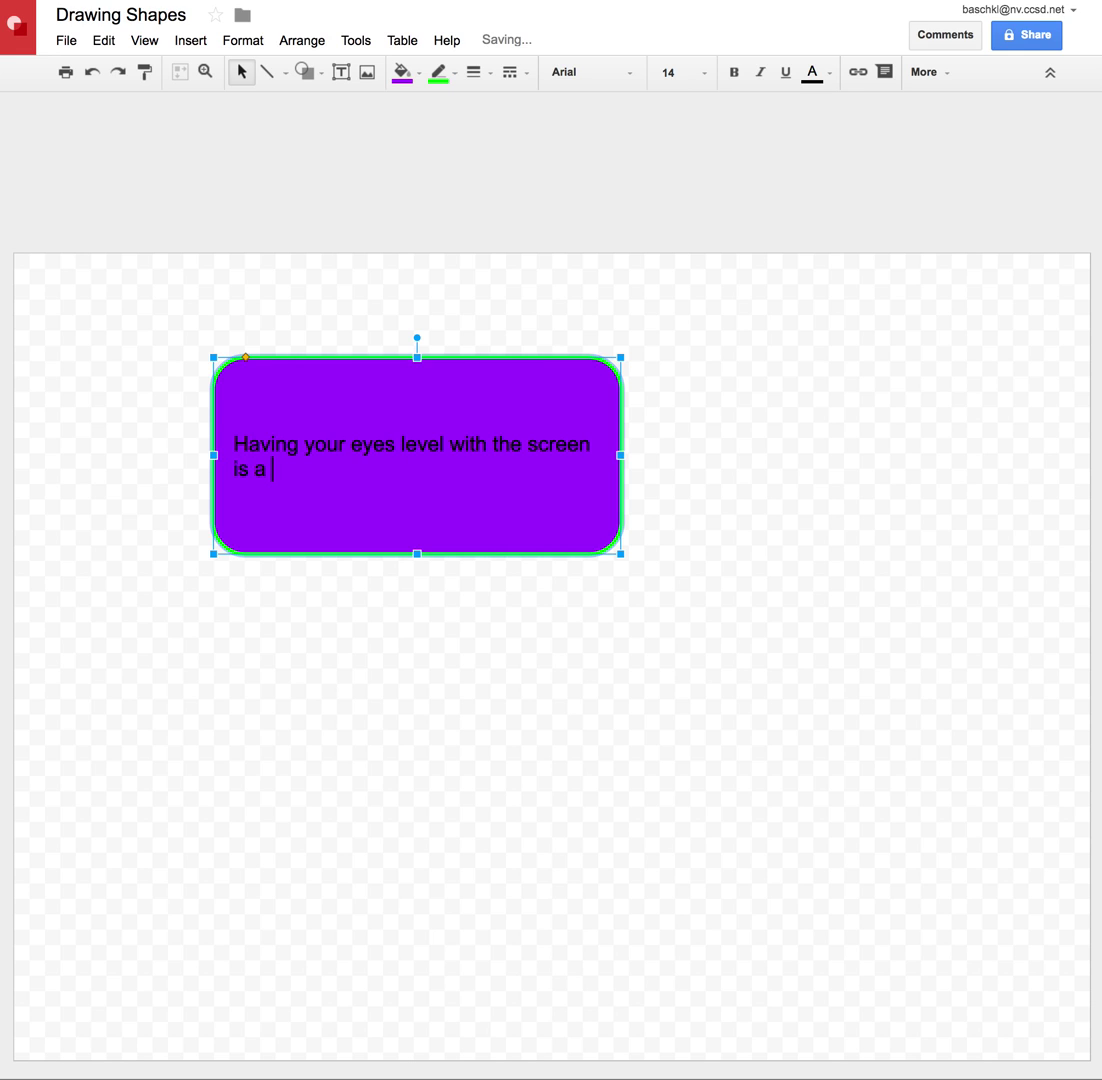
pyautogui.press('BackSpace')
pyautogui.write('n example of good ')
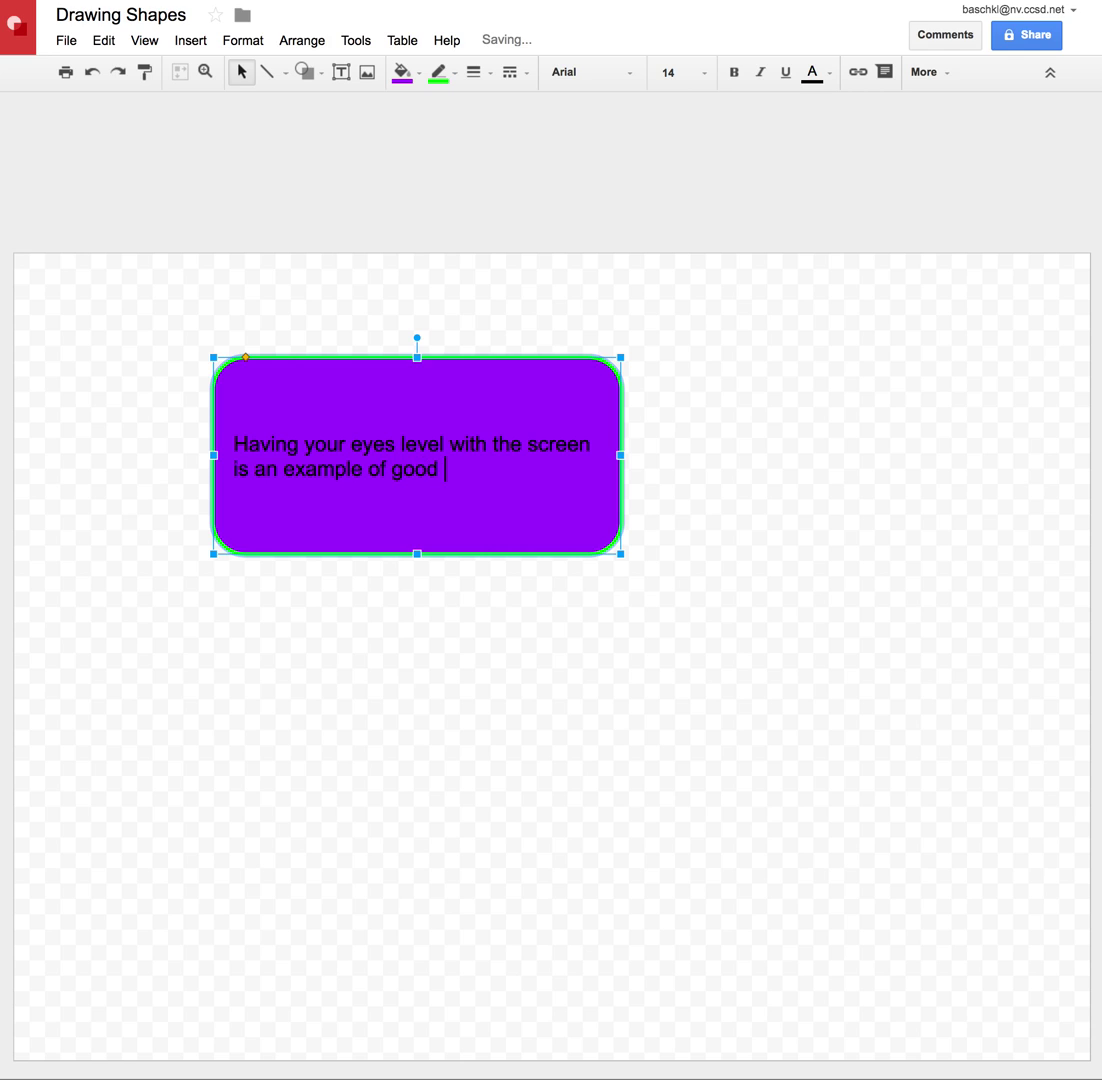
pyautogui.write('ergonomics.')
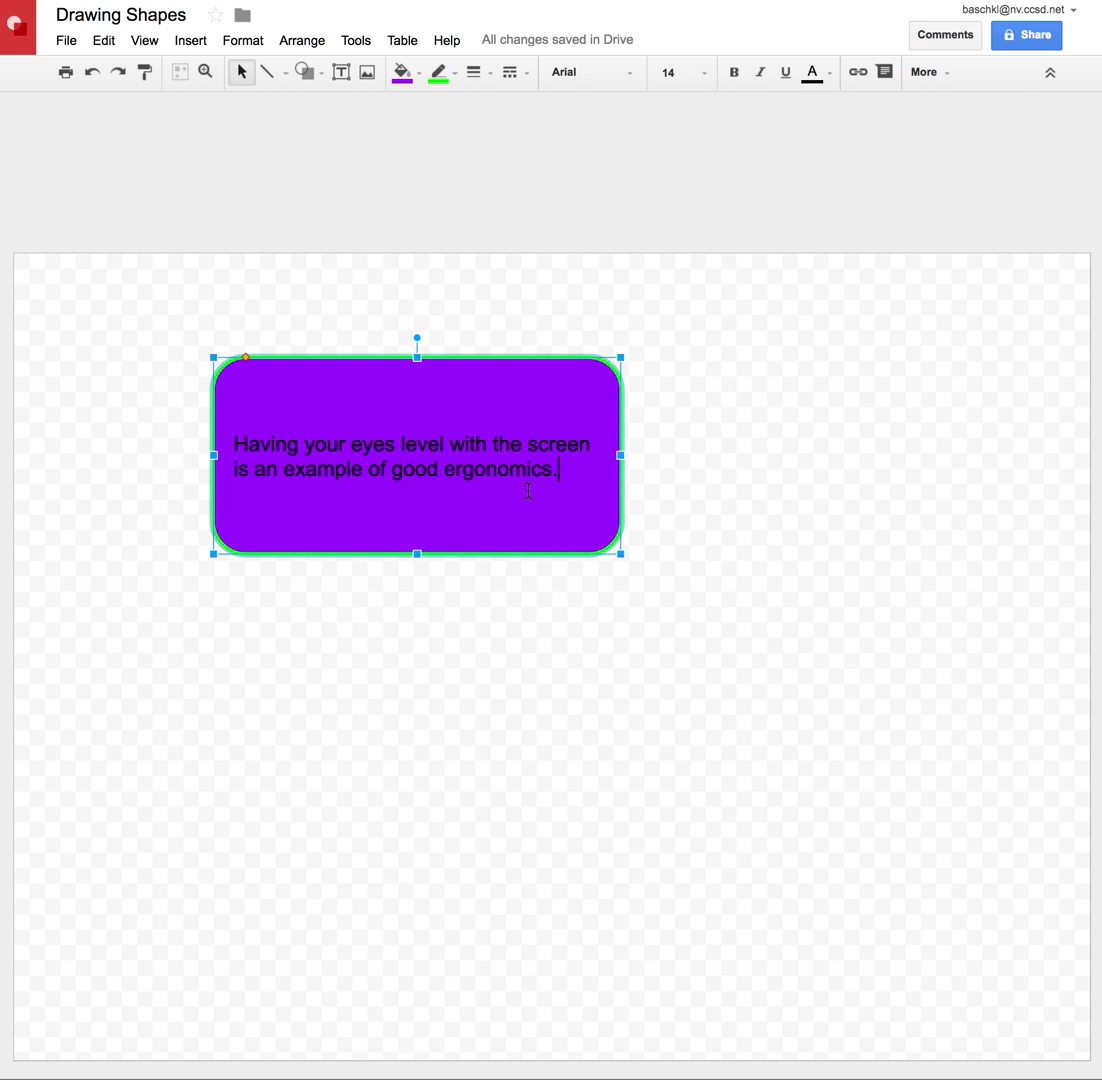
# Style the rectangle's whole sentence as yellow 18-point Abril Fatface.
pyautogui.moveTo(573, 475); pyautogui.dragTo(235, 432)
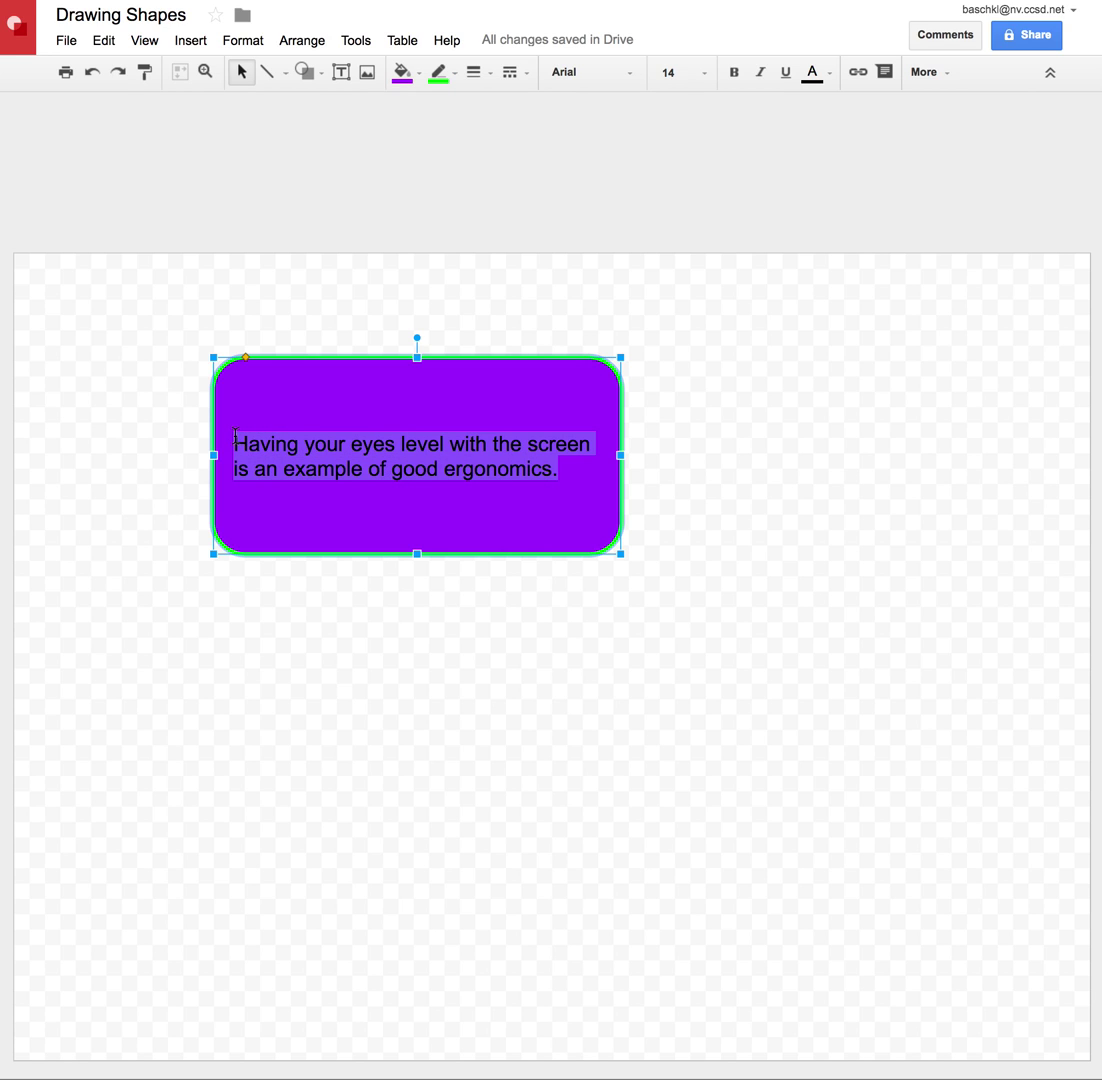
pyautogui.click(630, 76)
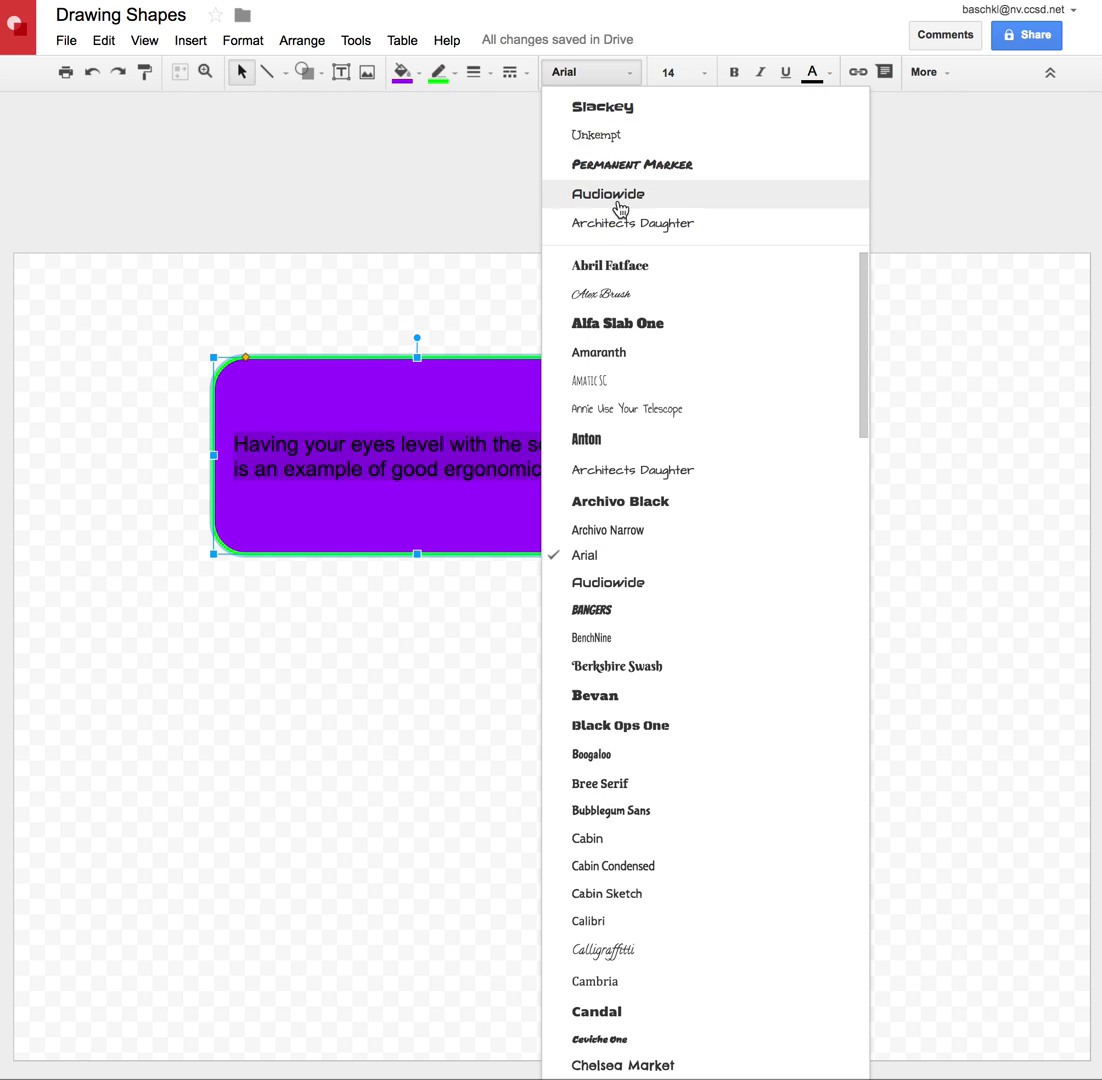
pyautogui.click(628, 266)
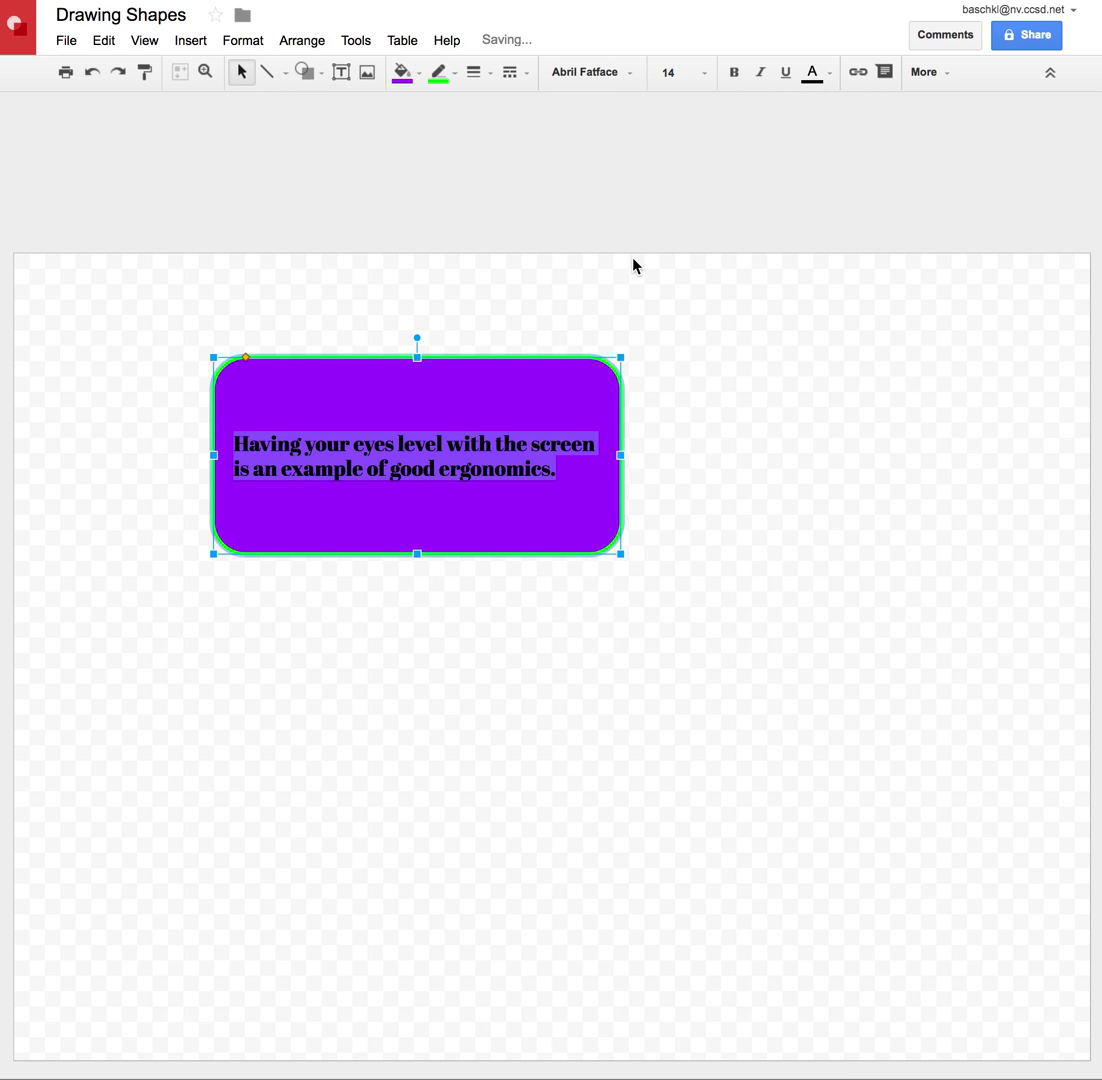
pyautogui.click(706, 74)
pyautogui.click(699, 316)
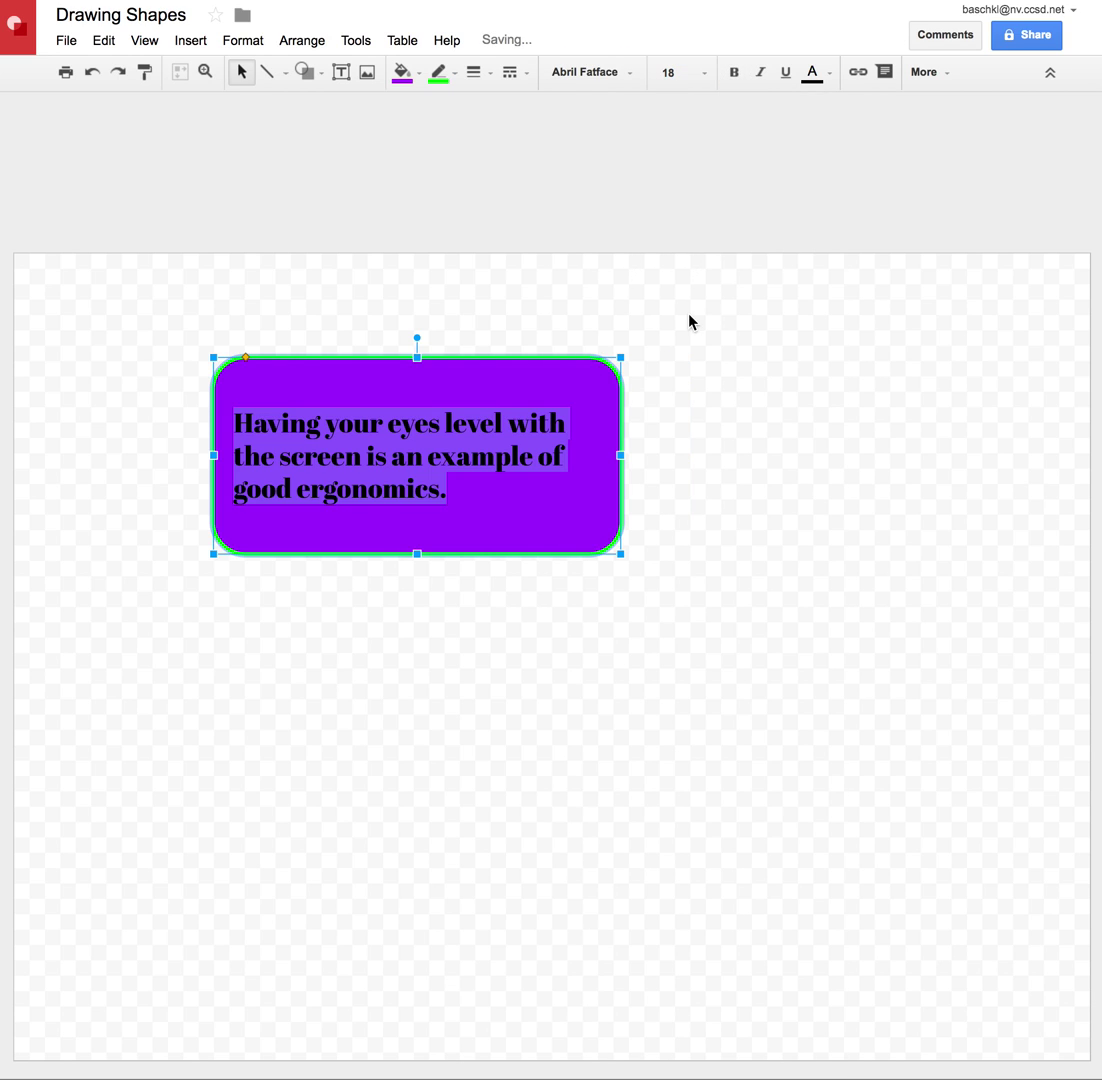
pyautogui.click(829, 74)
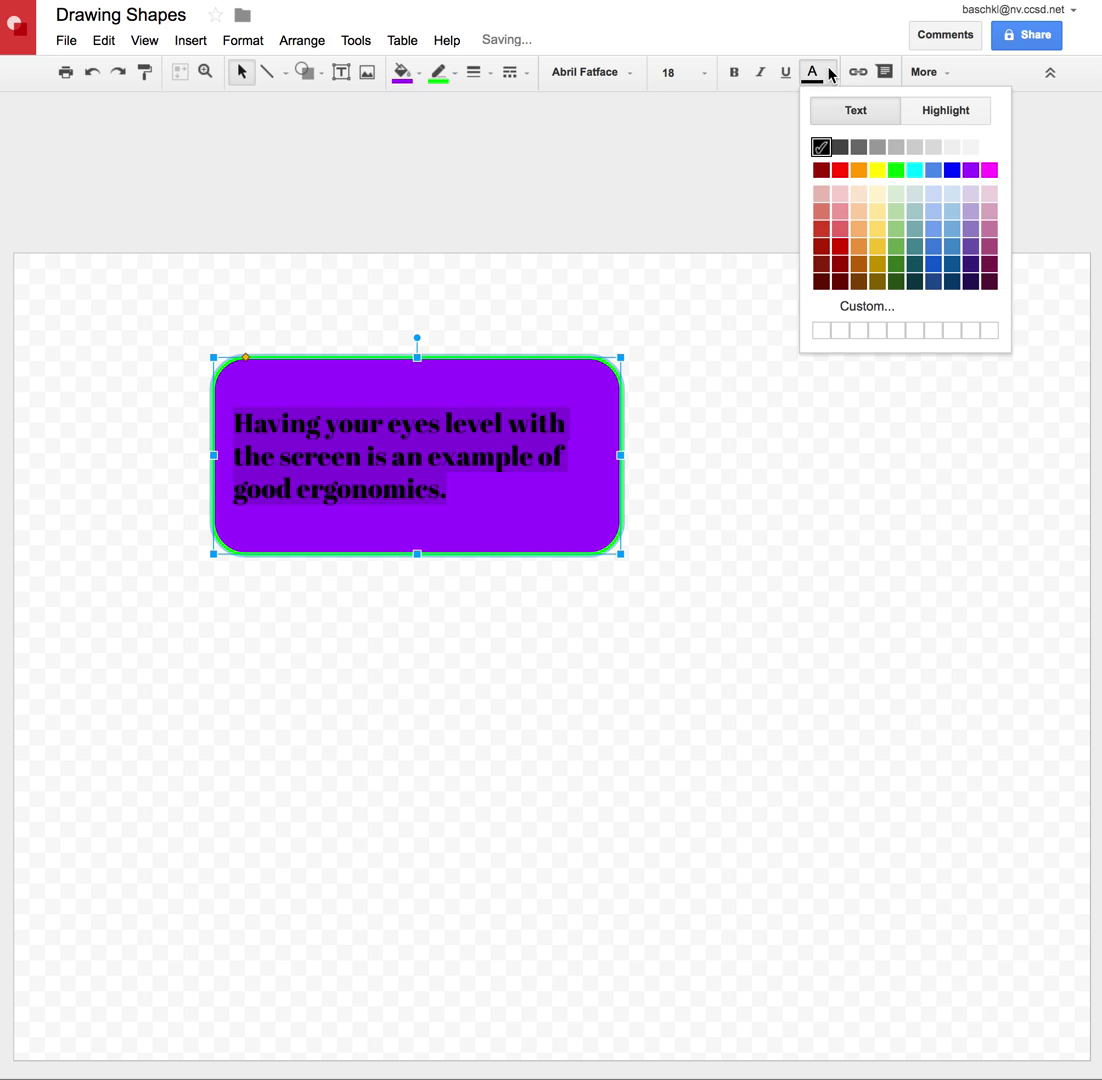
pyautogui.click(878, 171)
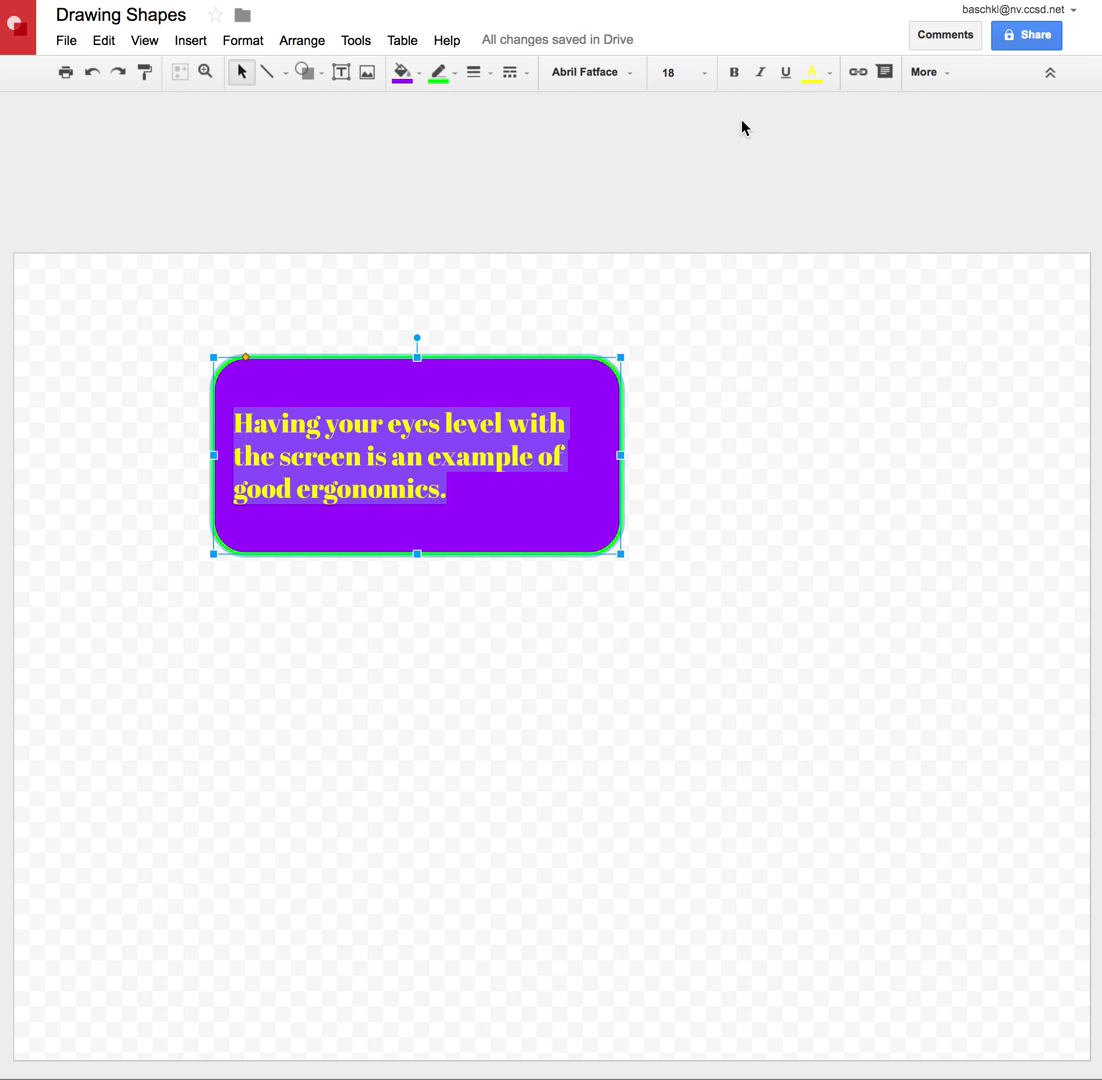
# Set the sentence's alignment to Center horizontally and Middle vertically within the rectangle.
pyautogui.click(941, 82)
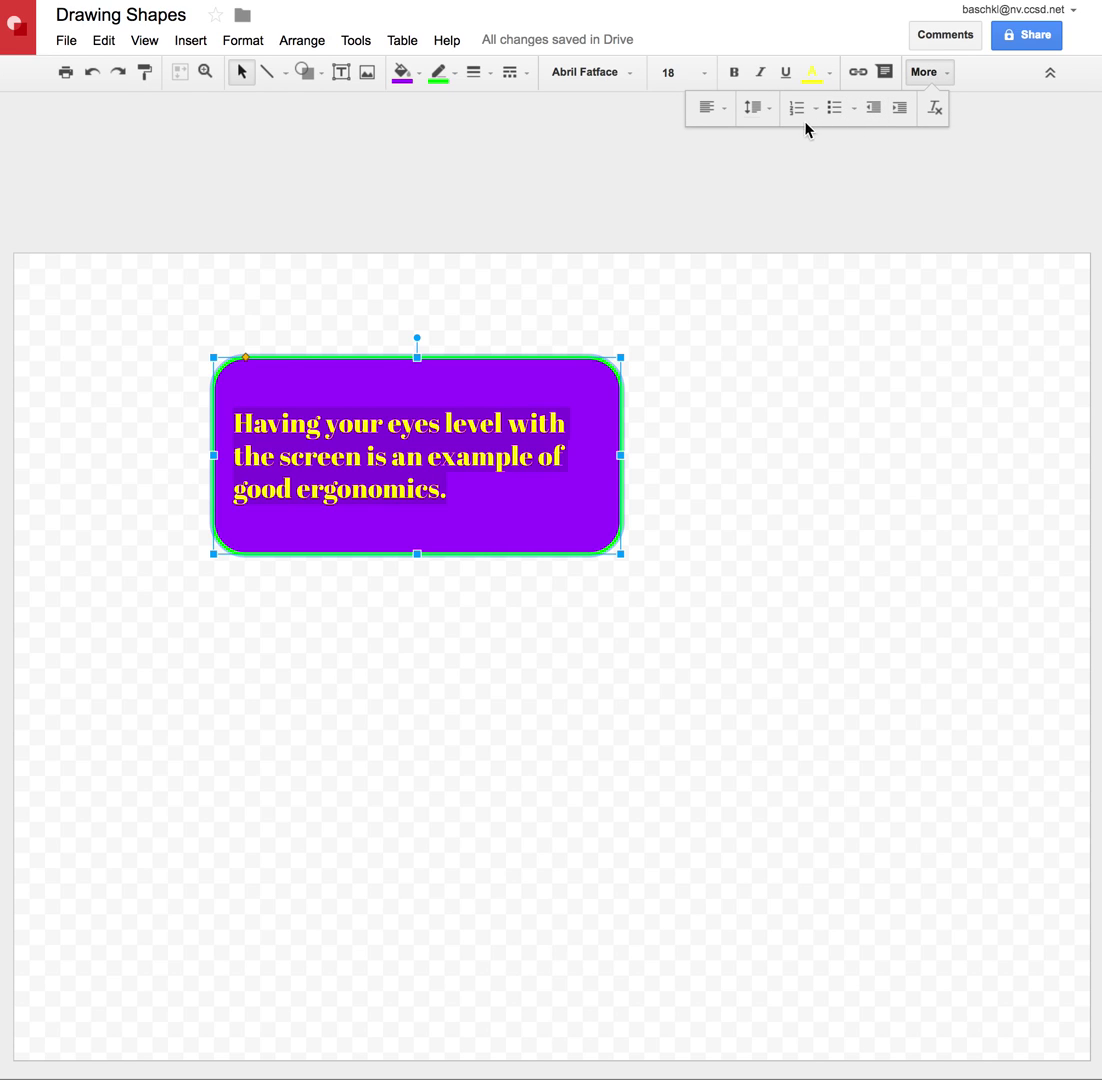
pyautogui.click(706, 116)
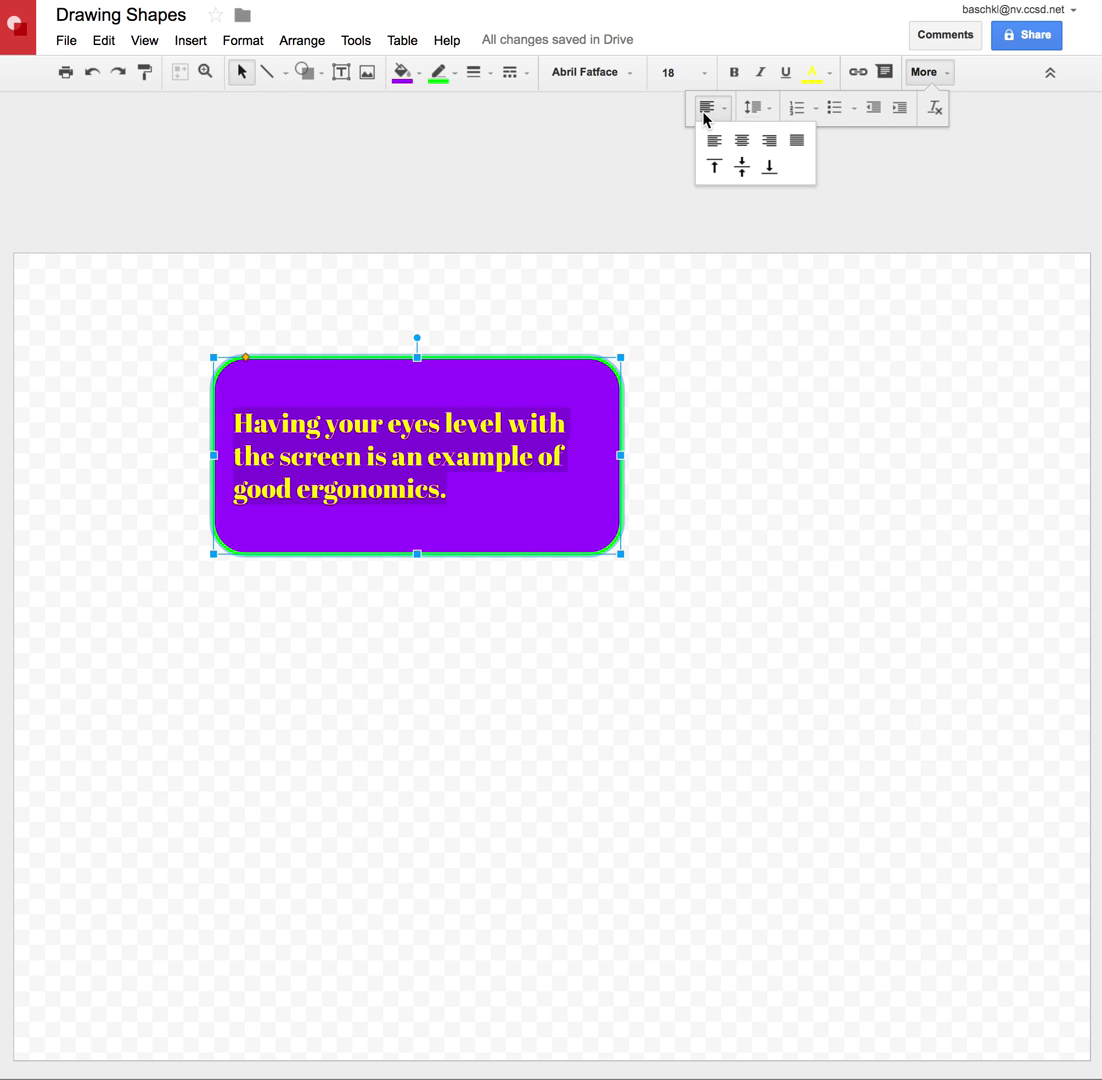
pyautogui.click(752, 146)
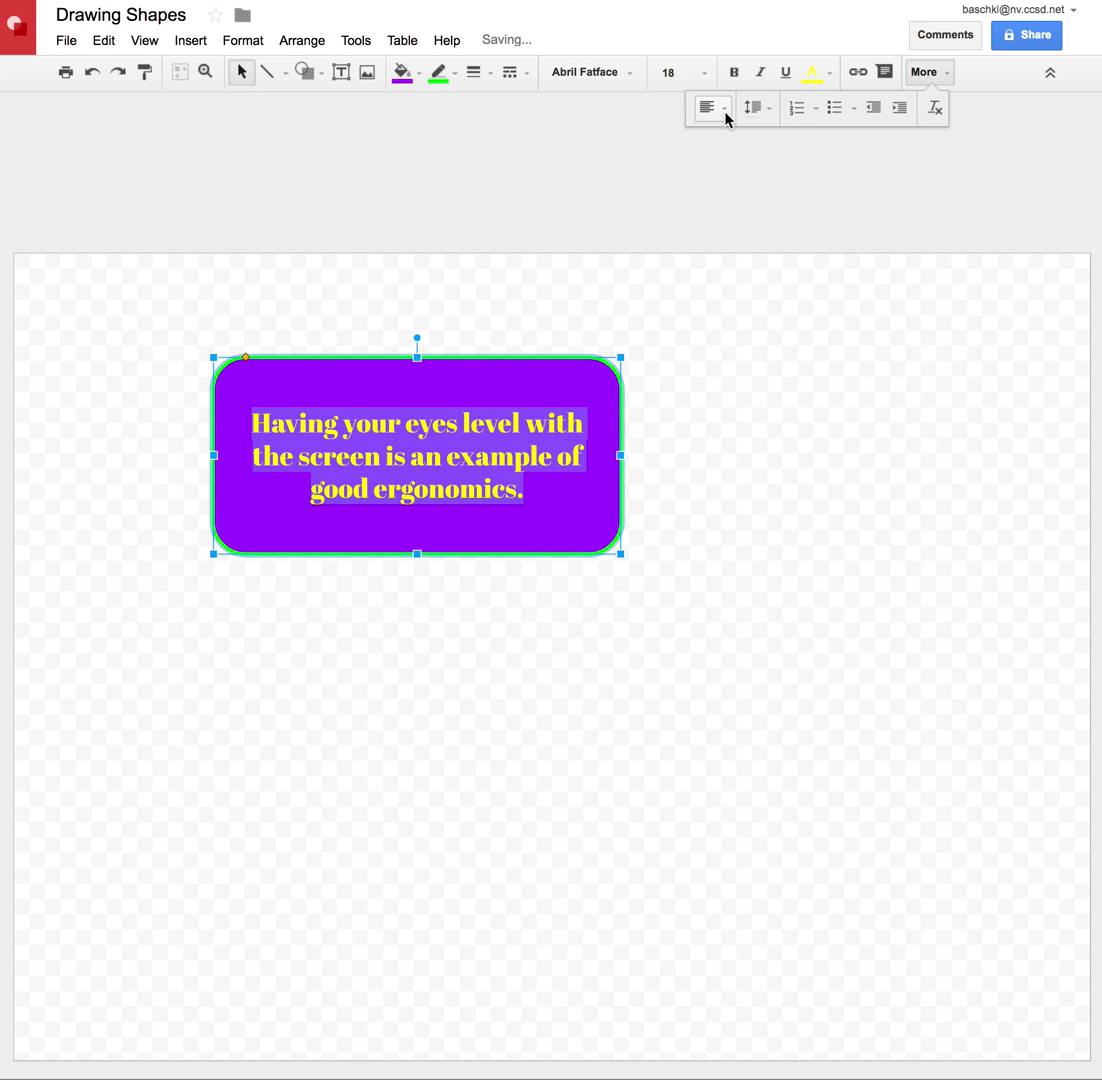
pyautogui.click(724, 110)
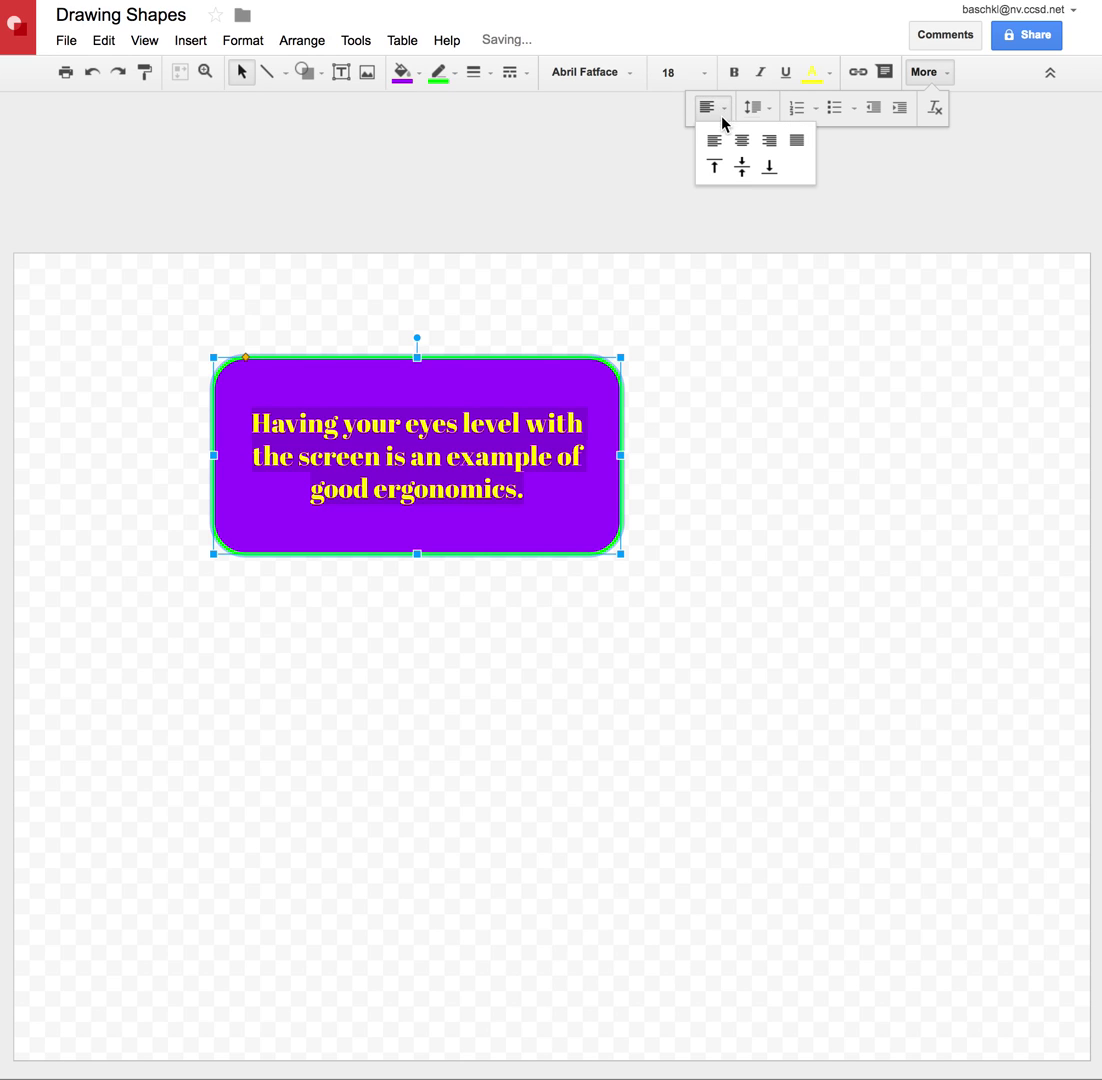
pyautogui.click(742, 168)
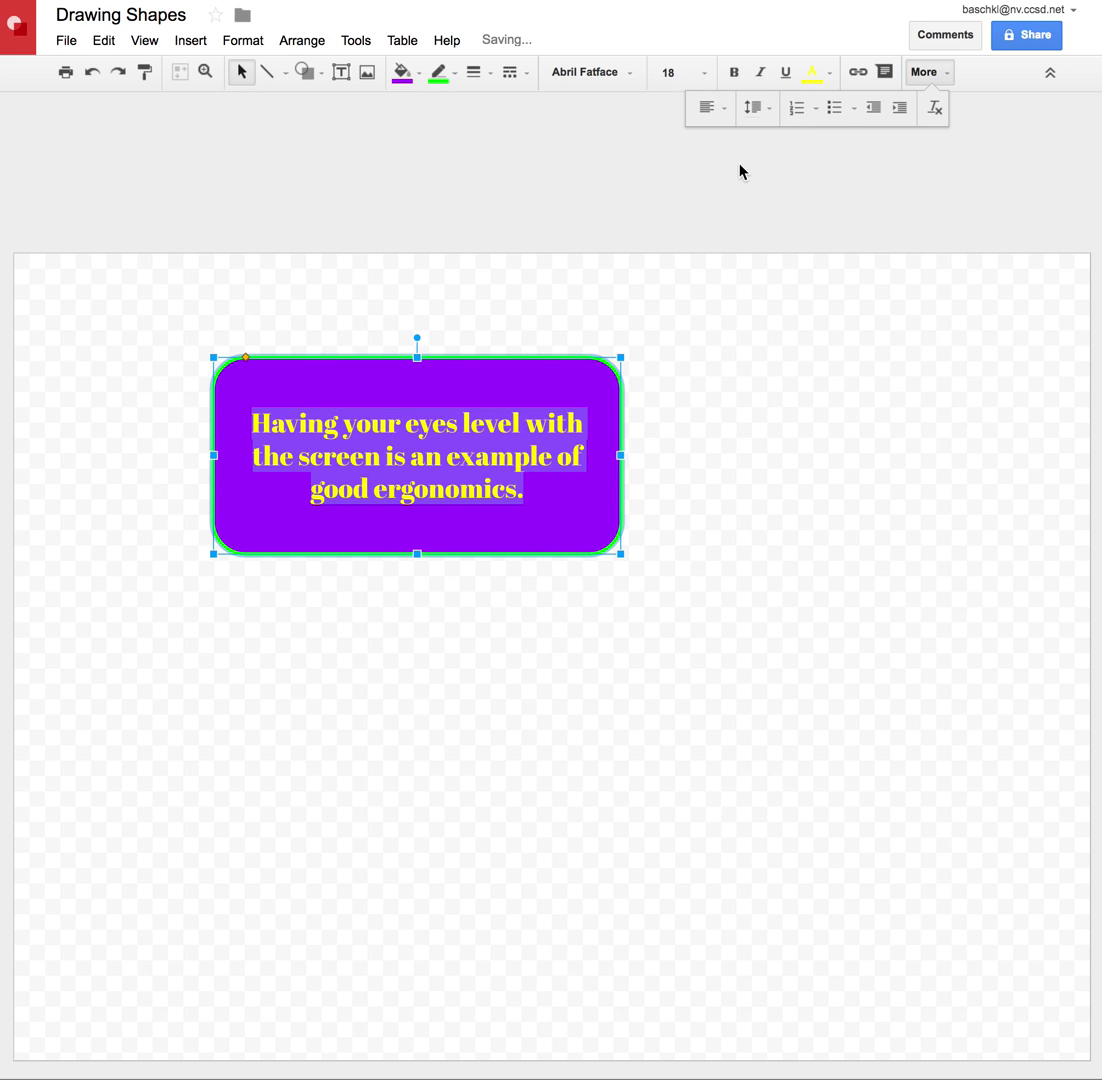
pyautogui.click(699, 374)
# Shrink the purple rectangle from its corners and reposition it lower and further right.
pyautogui.click(605, 549)
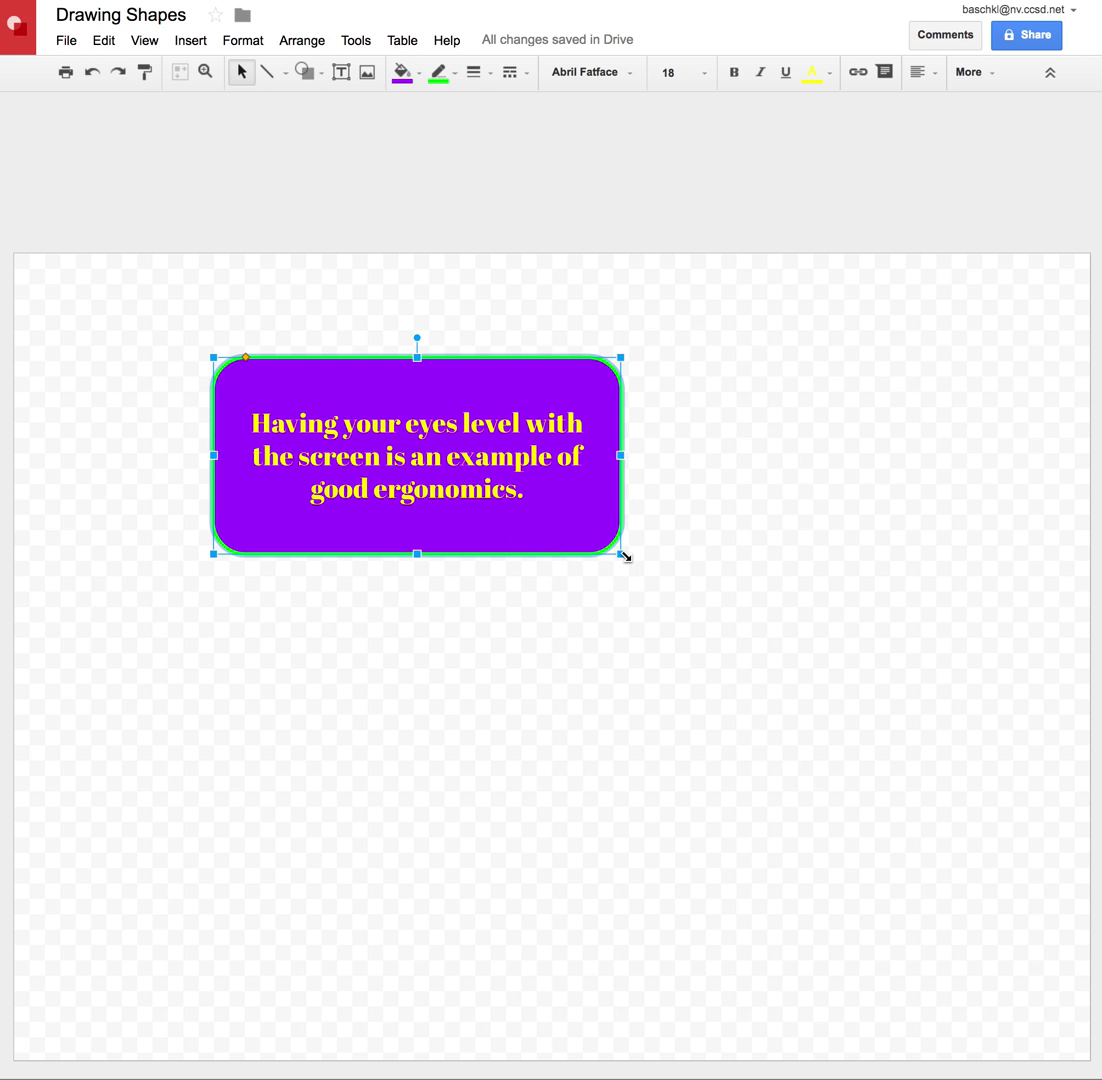
pyautogui.moveTo(621, 556); pyautogui.dragTo(607, 524)
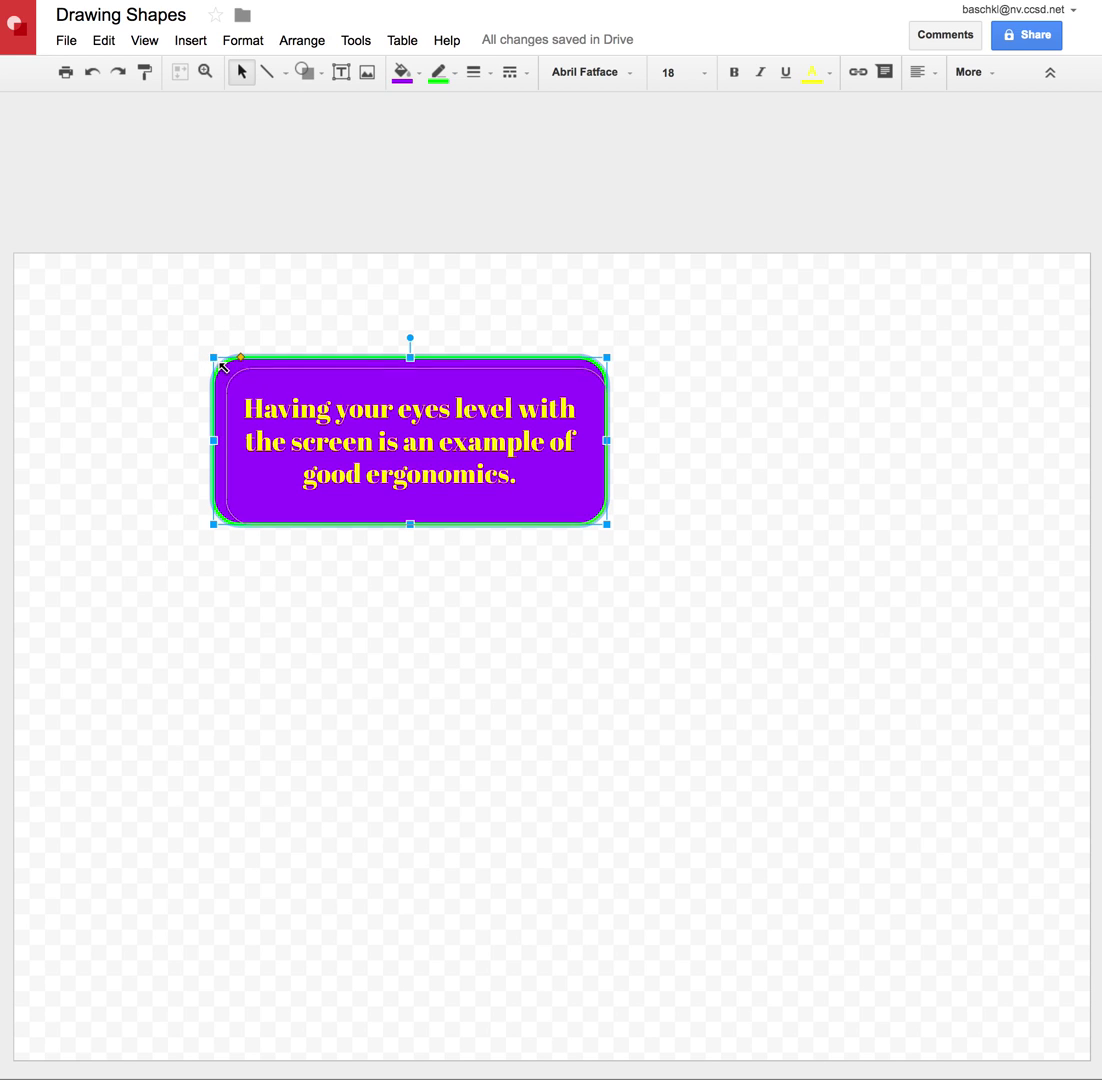
pyautogui.moveTo(210, 357); pyautogui.dragTo(227, 370)
pyautogui.click(435, 612)
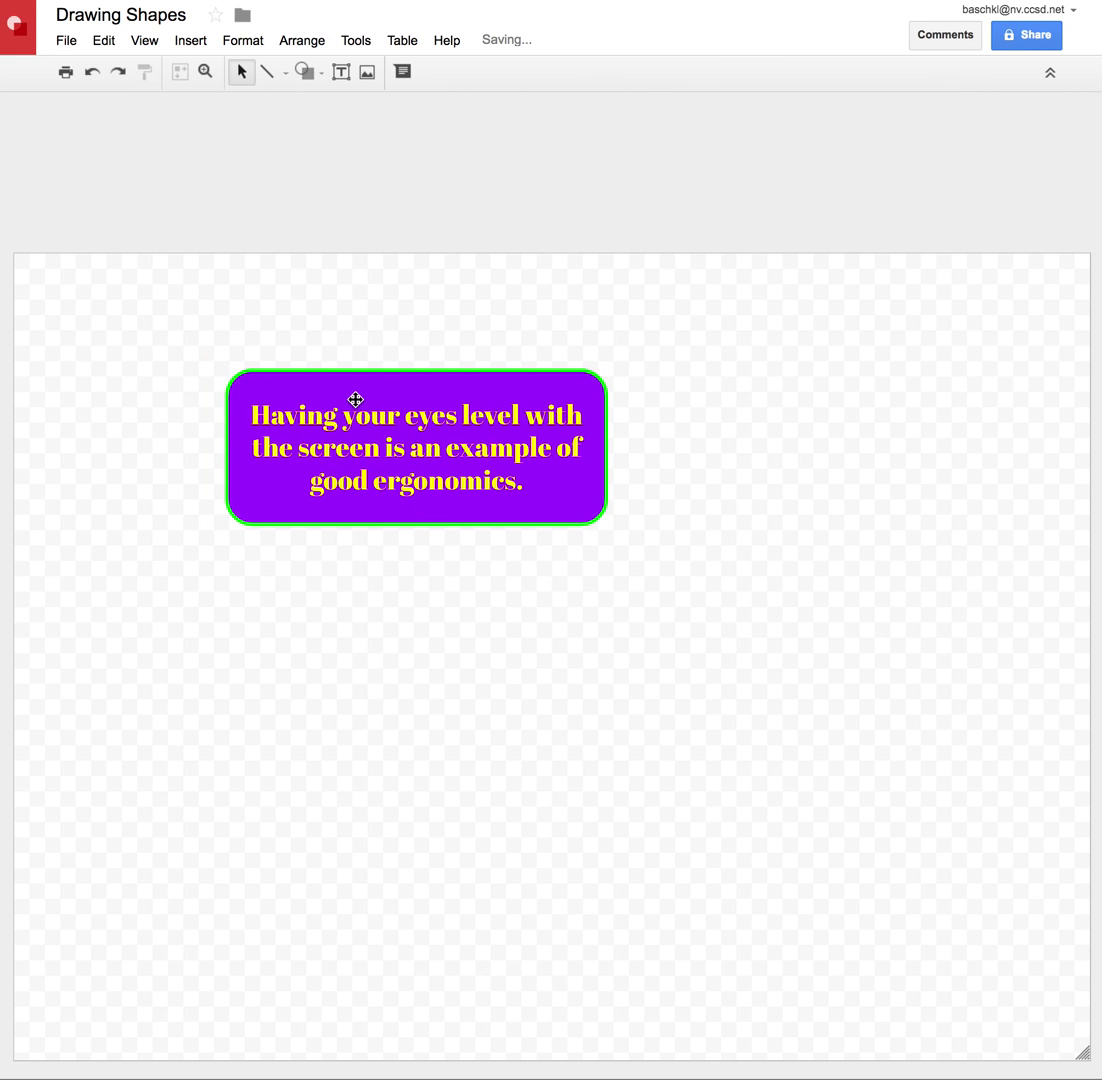
pyautogui.moveTo(356, 400); pyautogui.dragTo(482, 562)
pyautogui.click(590, 574)
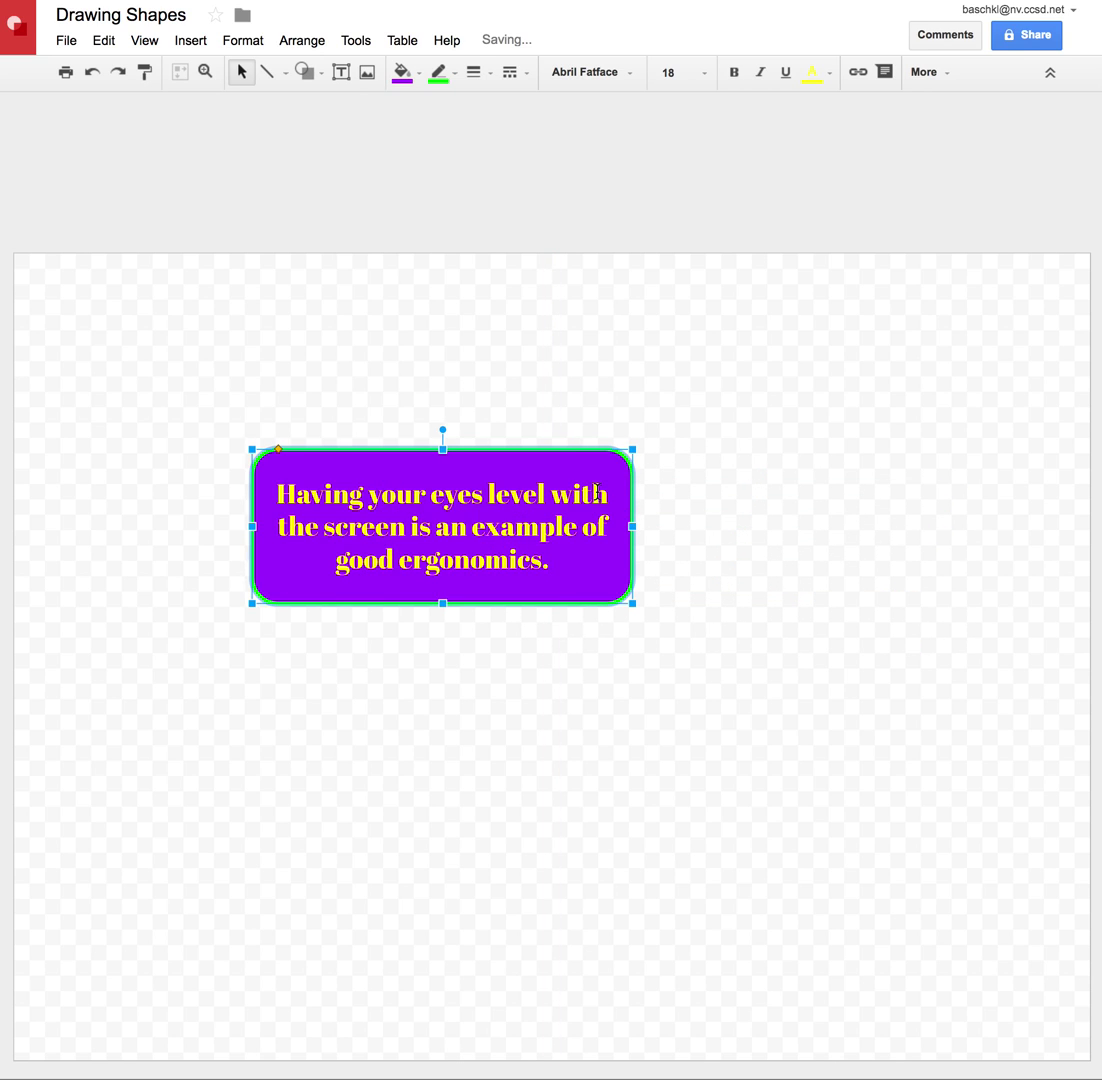
pyautogui.moveTo(545, 494); pyautogui.dragTo(398, 390)
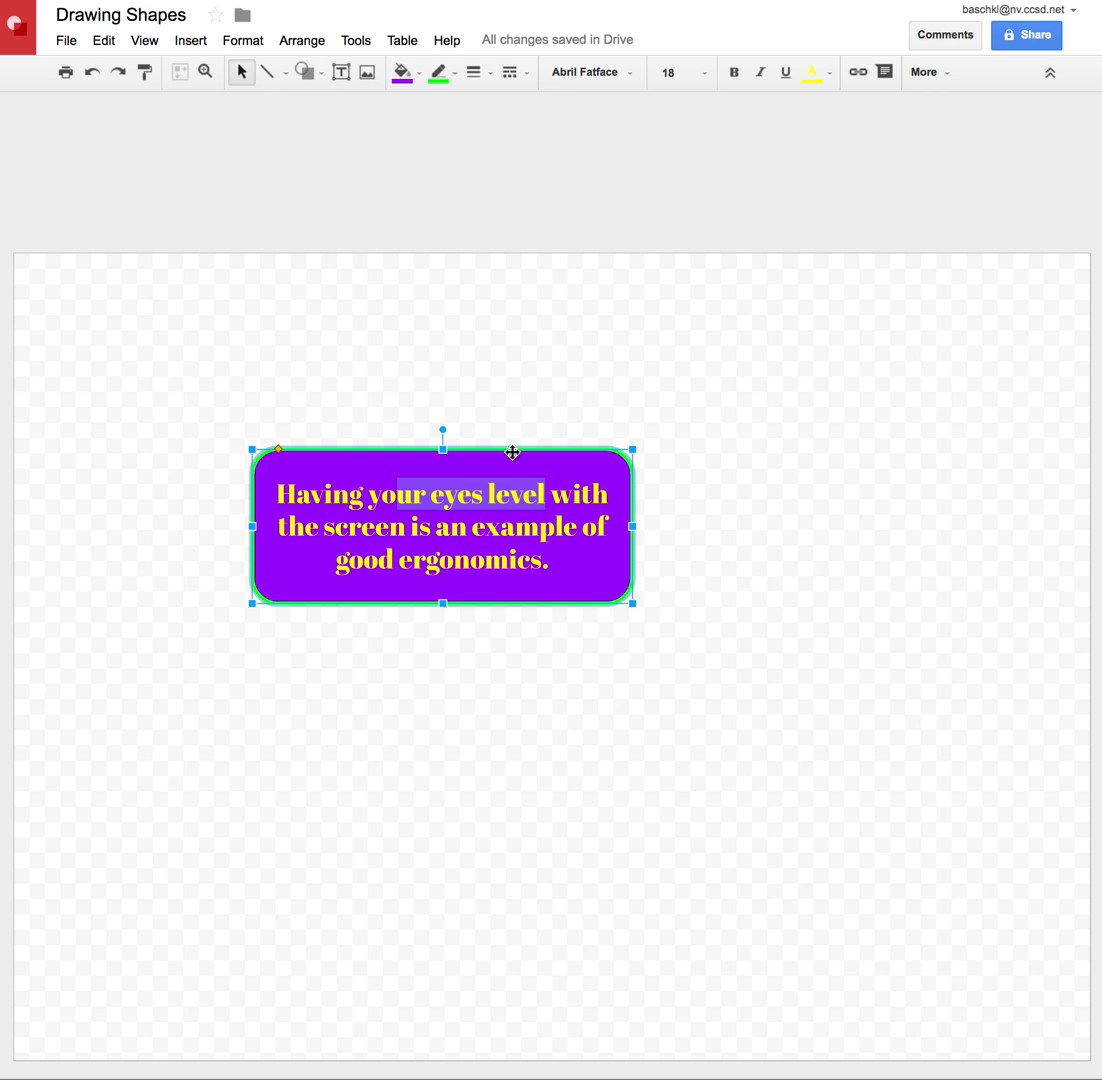
pyautogui.click(135, 516)
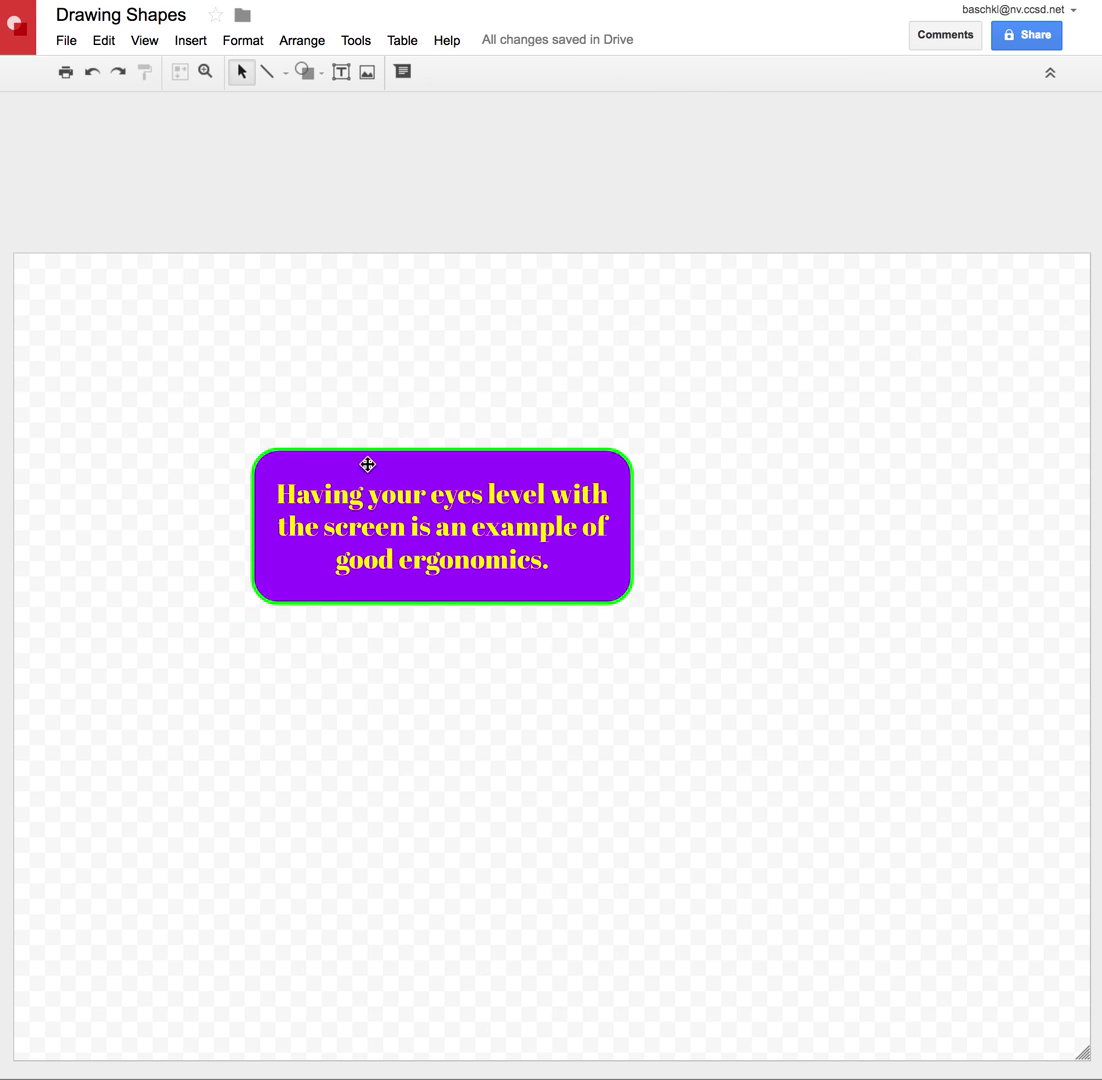
# Draw an arrow down-right from below the rectangle, colored green with a much thicker line weight.
pyautogui.click(280, 74)
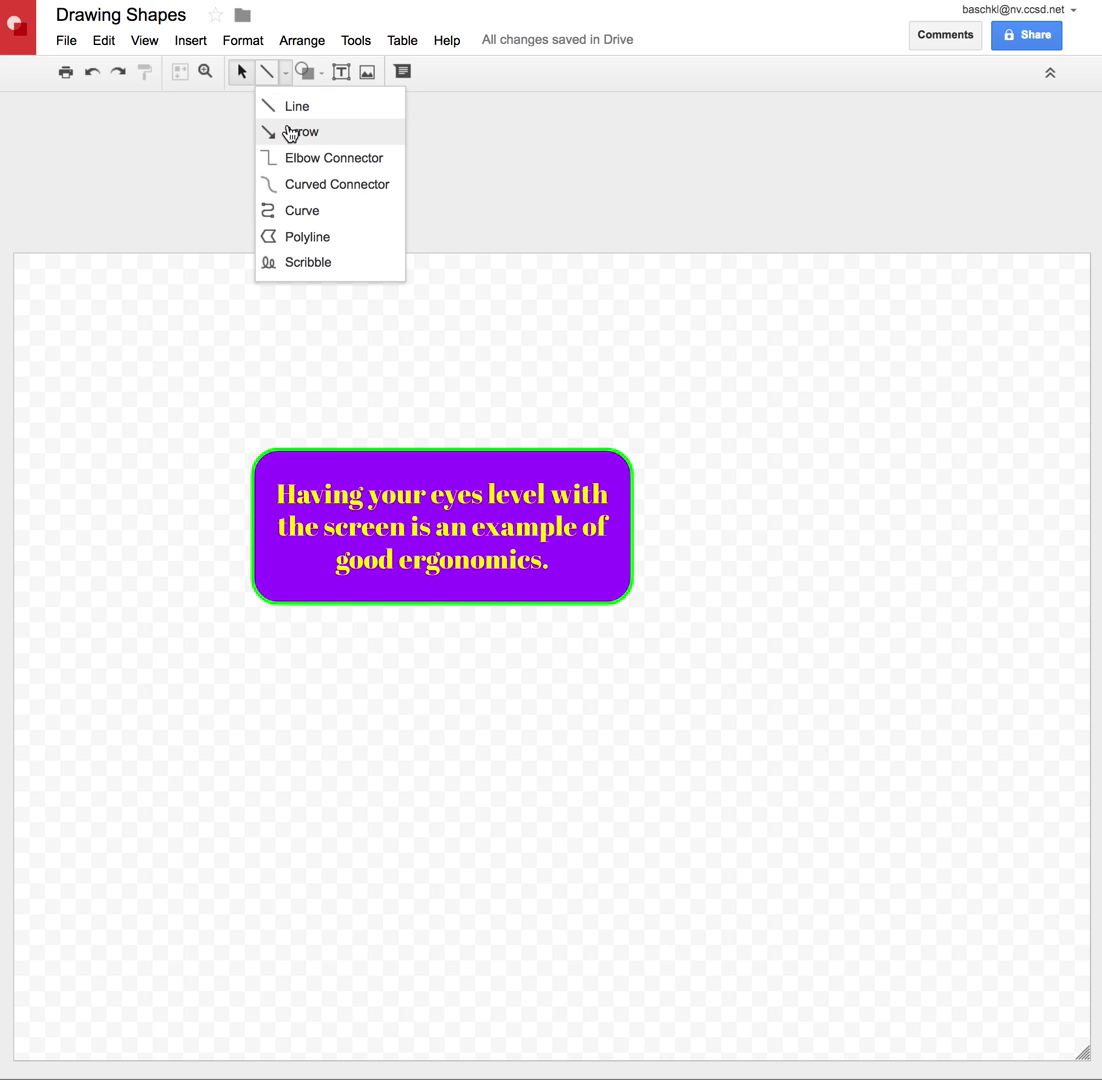
pyautogui.click(290, 131)
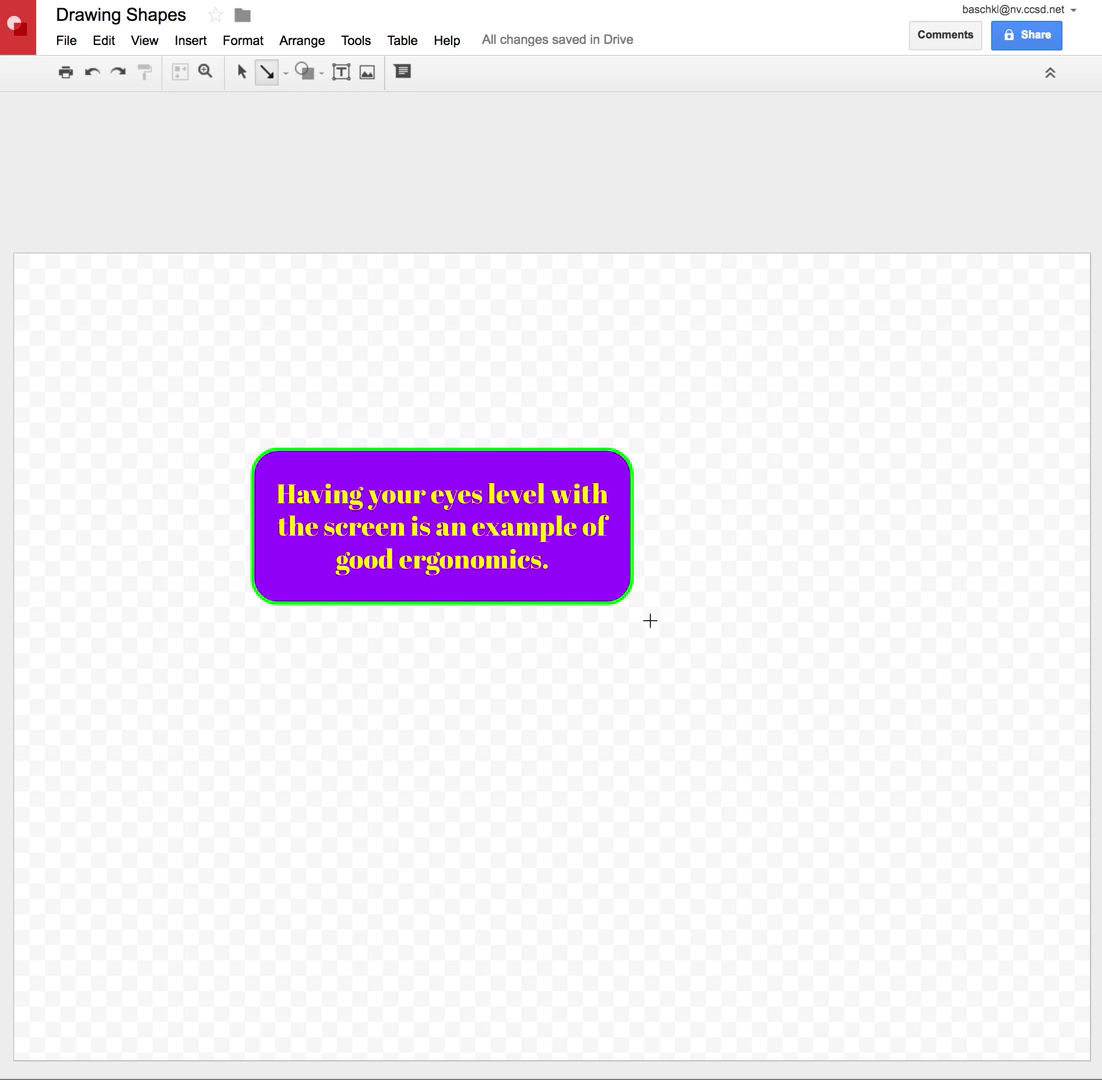
pyautogui.moveTo(643, 617); pyautogui.dragTo(838, 752)
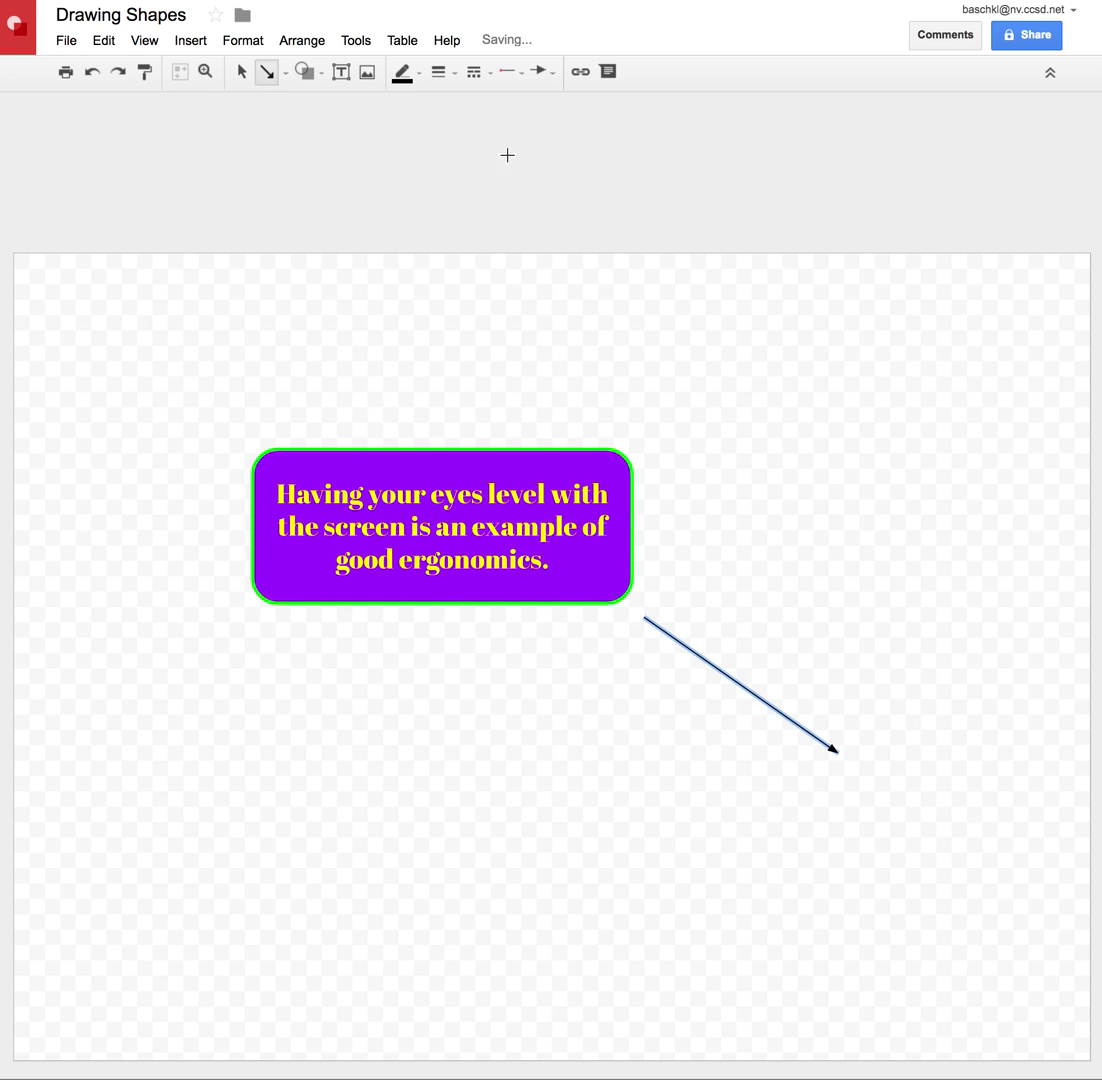
pyautogui.click(410, 74)
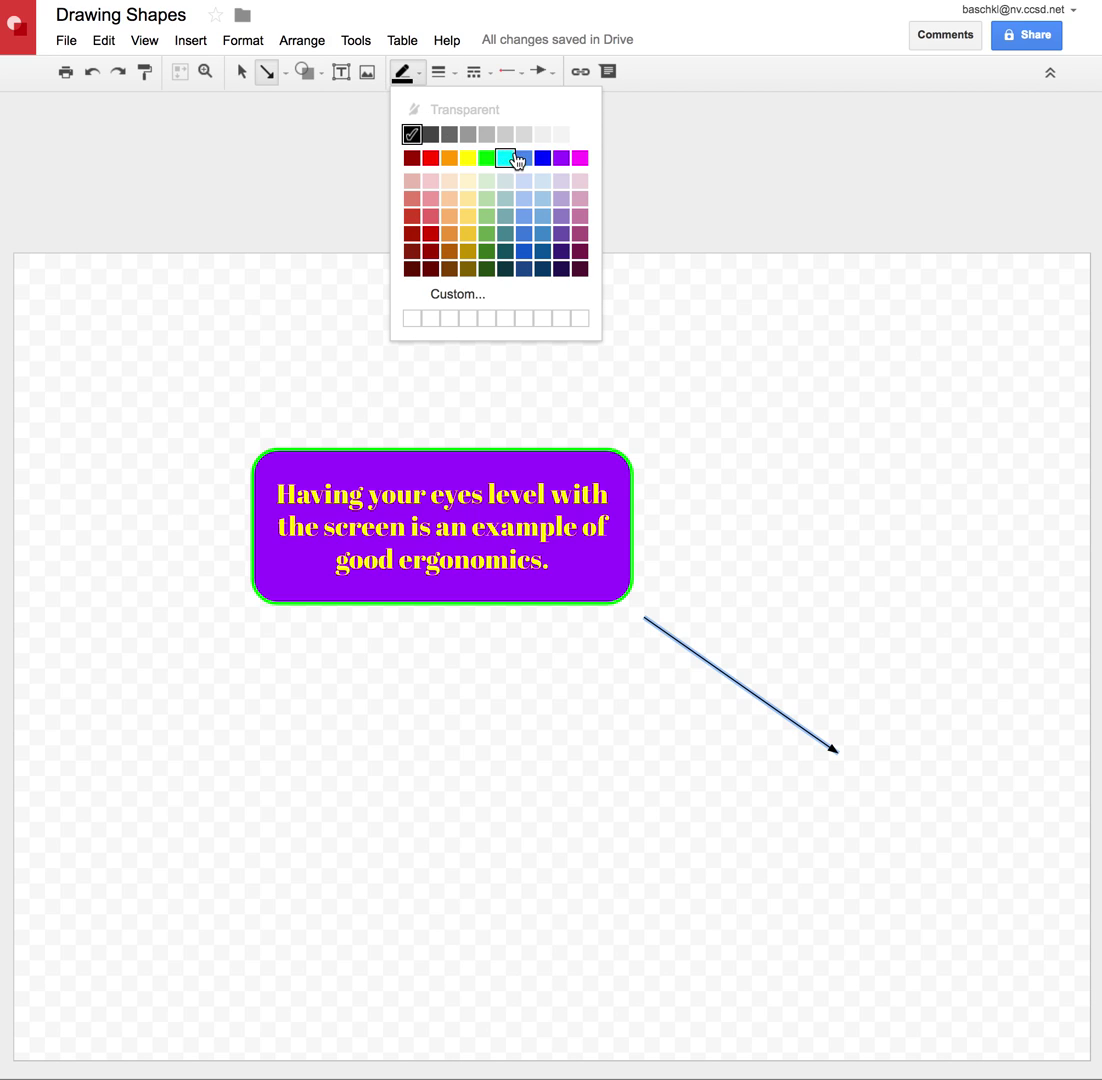
pyautogui.click(487, 158)
pyautogui.click(435, 78)
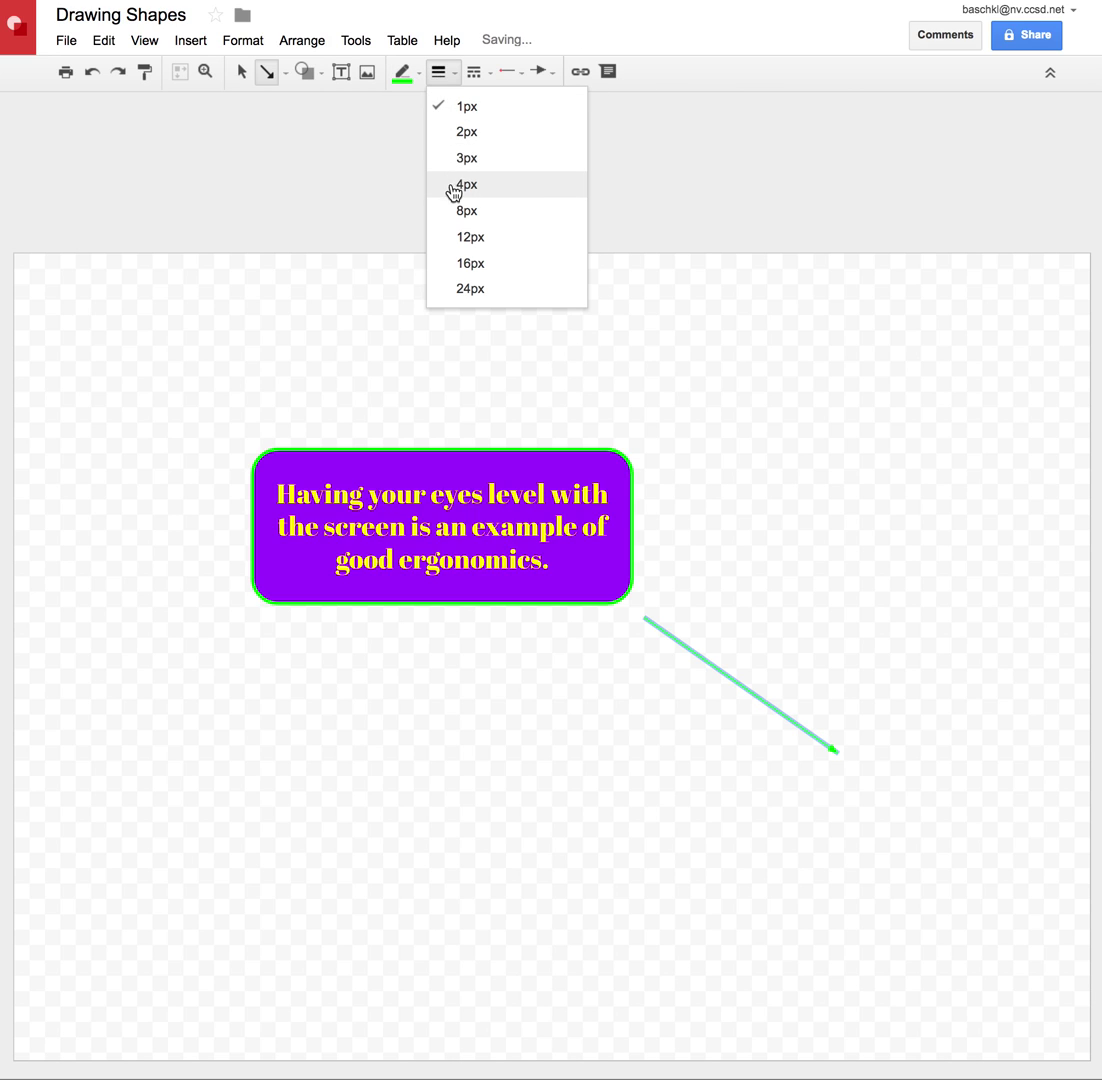
pyautogui.click(466, 210)
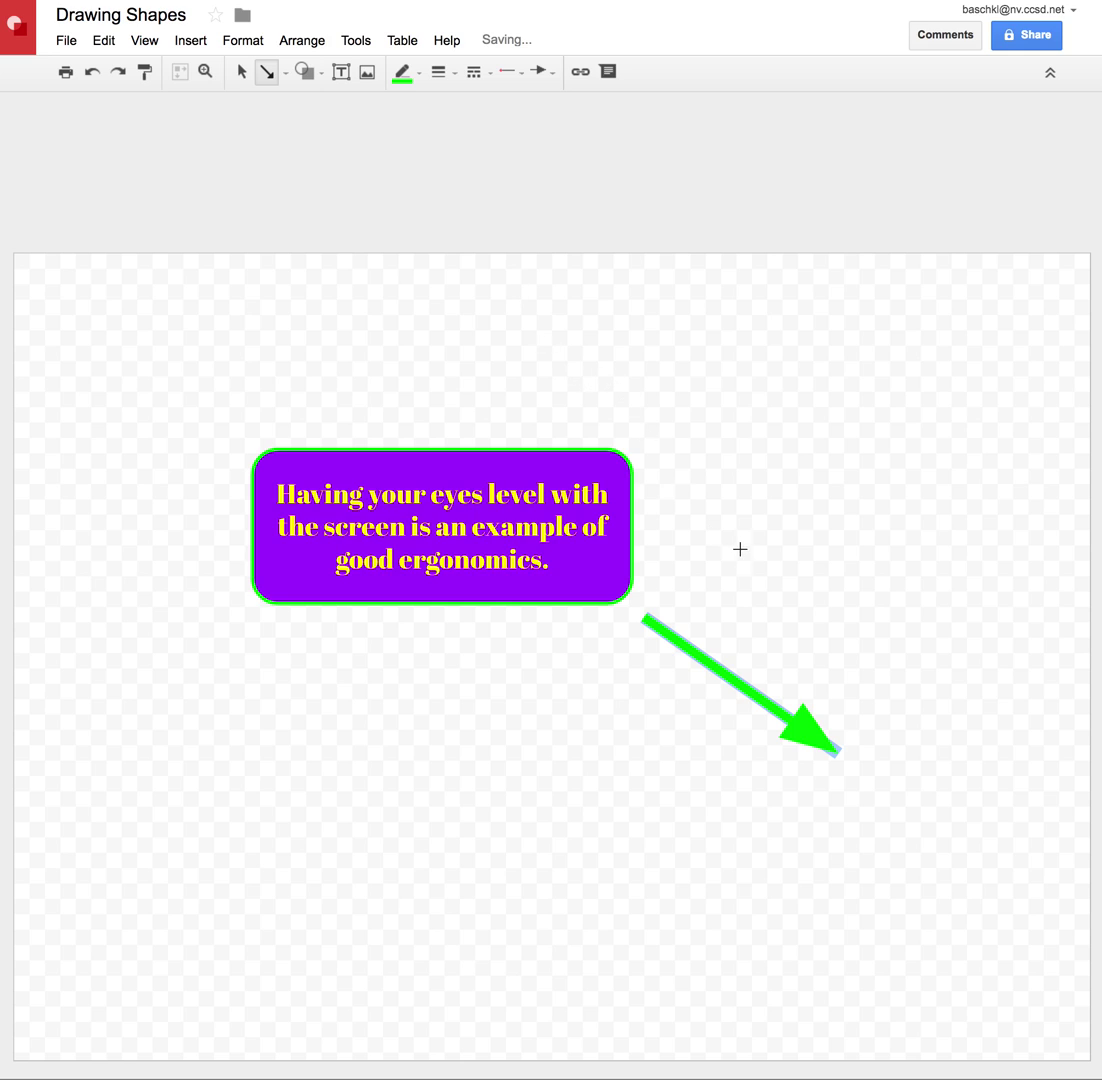
pyautogui.moveTo(741, 550); pyautogui.dragTo(836, 645)
# Delete the stray arrow, attach the green arrow to the rectangle's lower-right corner, and point it down-left.
pyautogui.press('Delete')
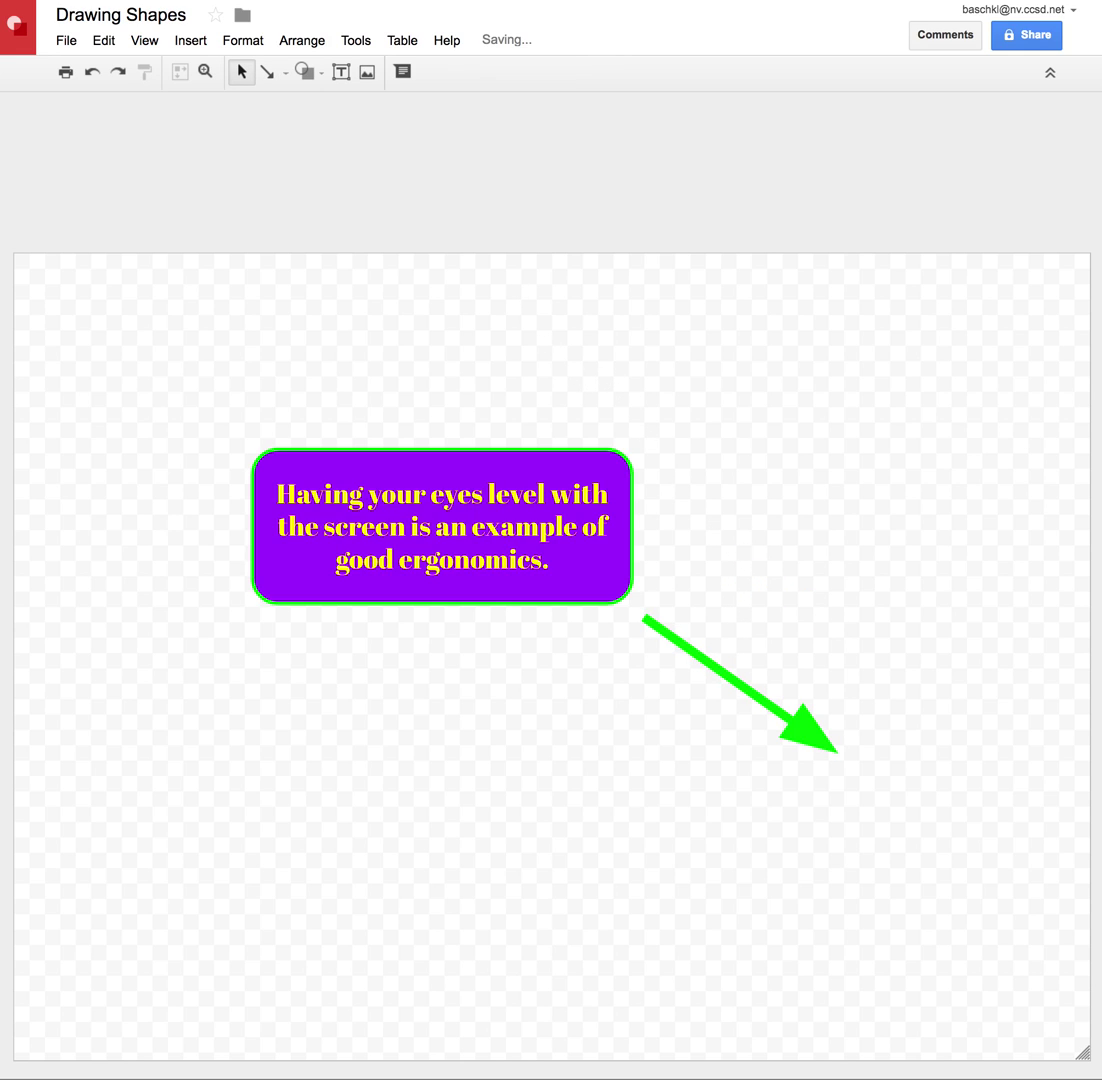
pyautogui.moveTo(713, 669); pyautogui.dragTo(689, 640)
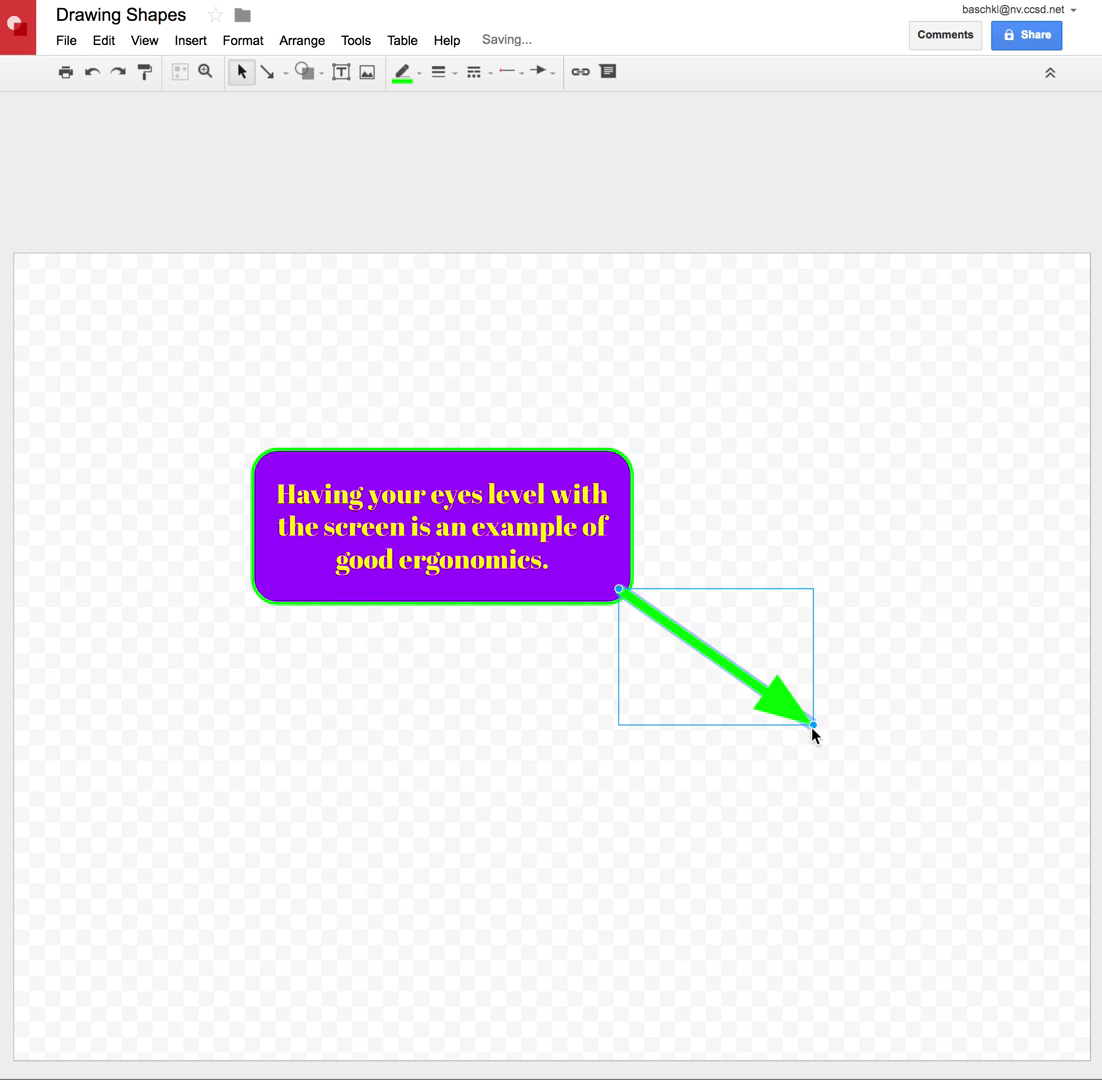
pyautogui.moveTo(816, 727); pyautogui.dragTo(161, 828)
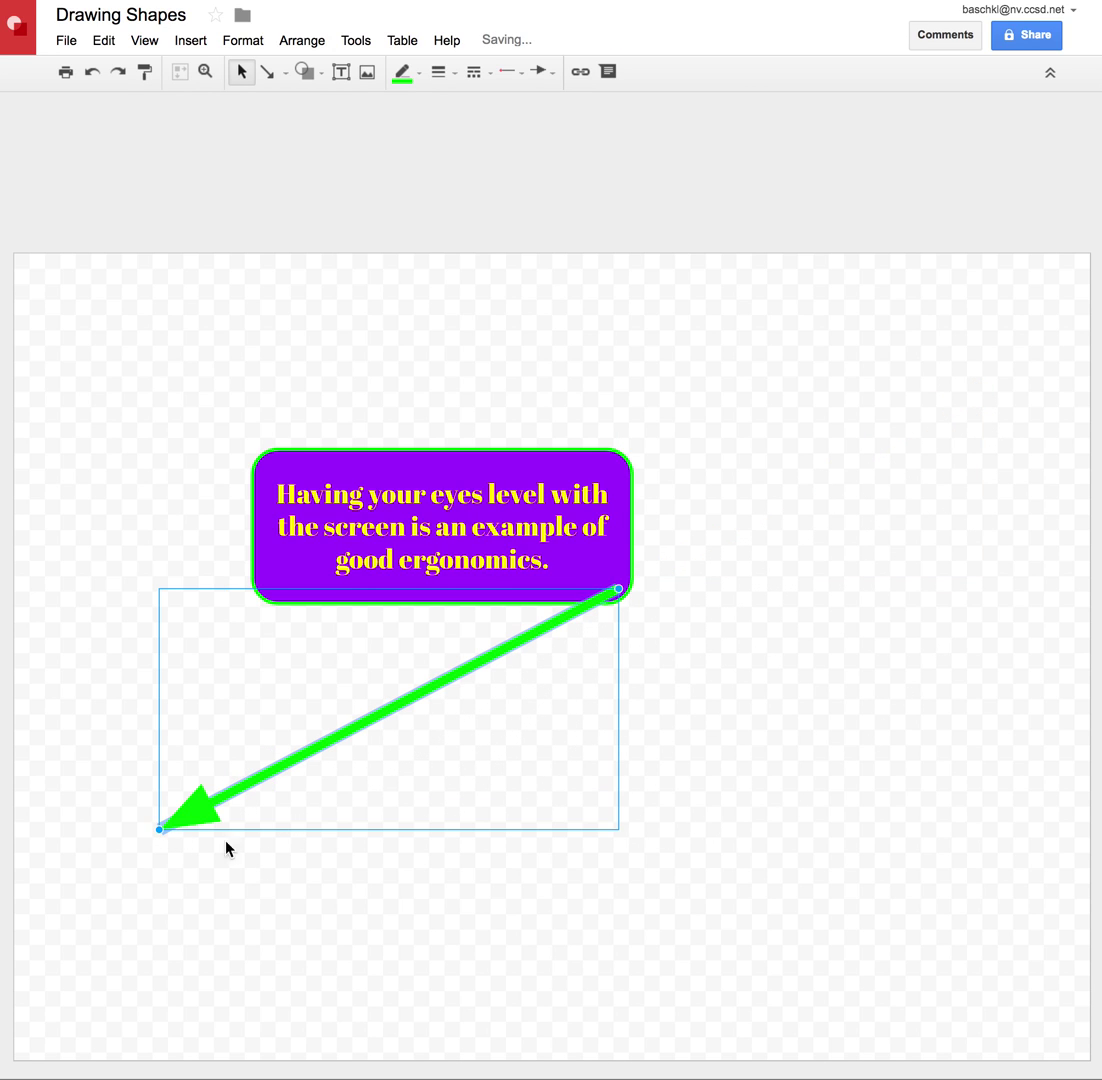
pyautogui.click(603, 887)
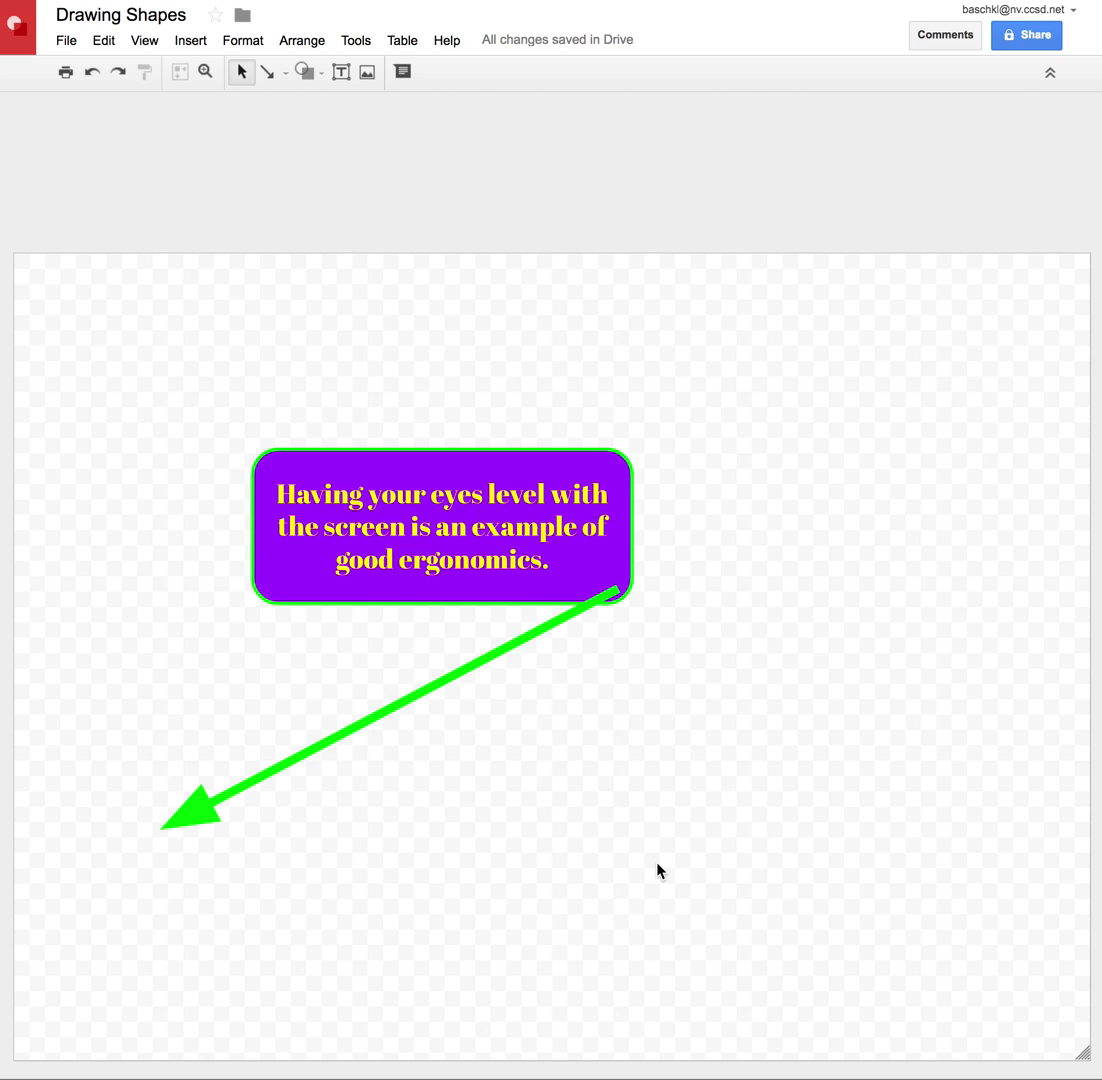